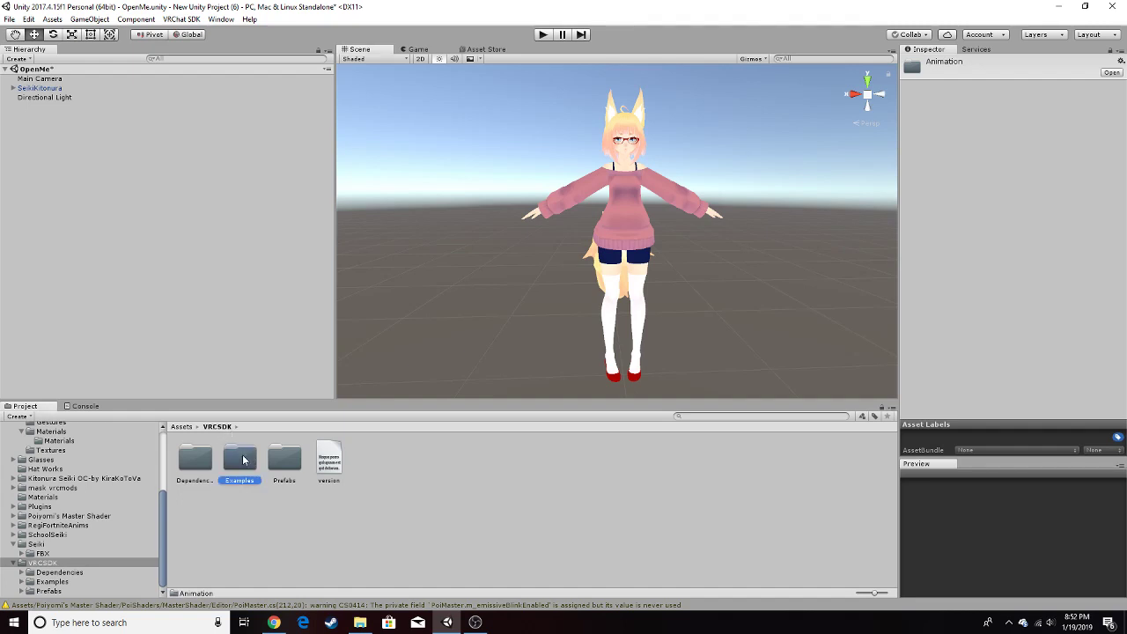
Browse to Examples > Sample Assets > Animation and select CustomOverrideEmpty.
{"action": "double_click", "coordinate": [244, 459]}
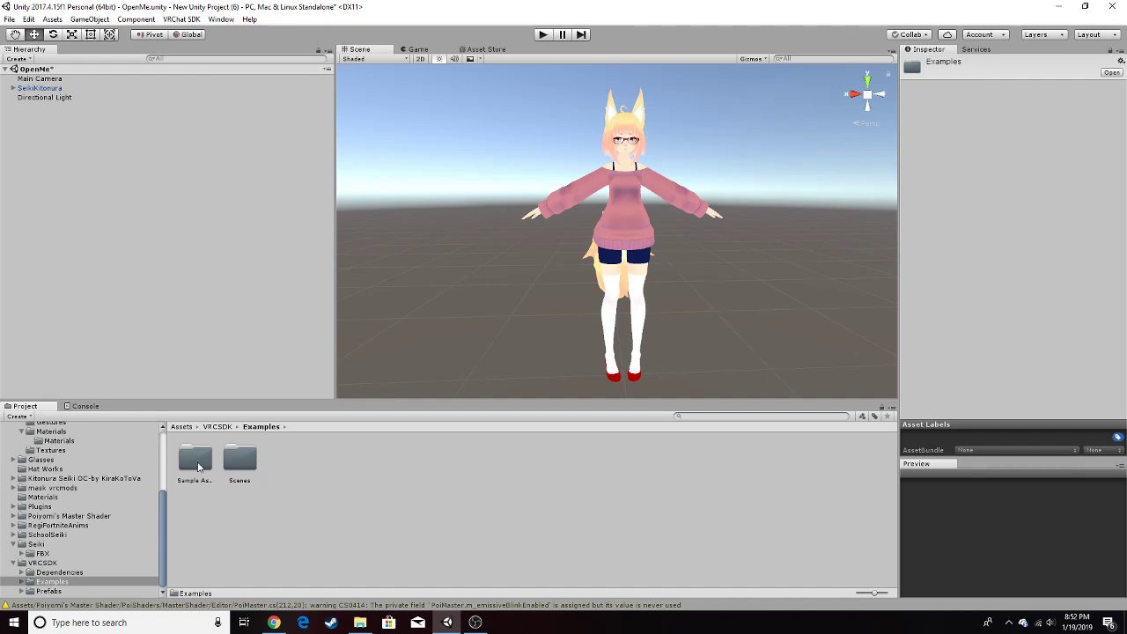
{"action": "double_click", "coordinate": [198, 467]}
{"action": "double_click", "coordinate": [202, 469]}
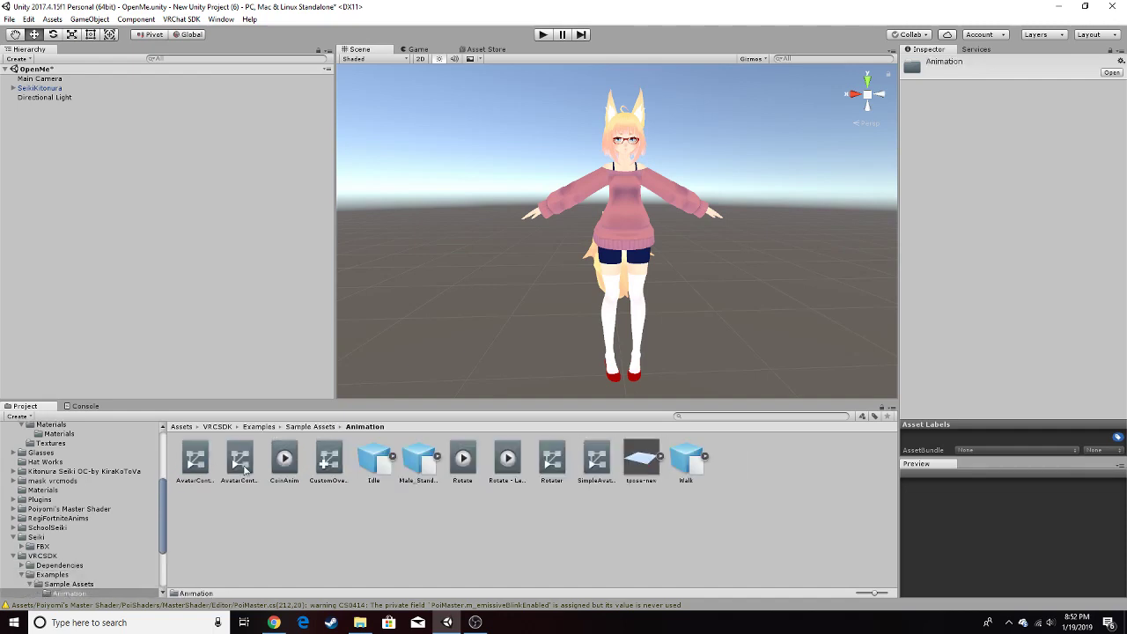
{"action": "left_click", "coordinate": [330, 462]}
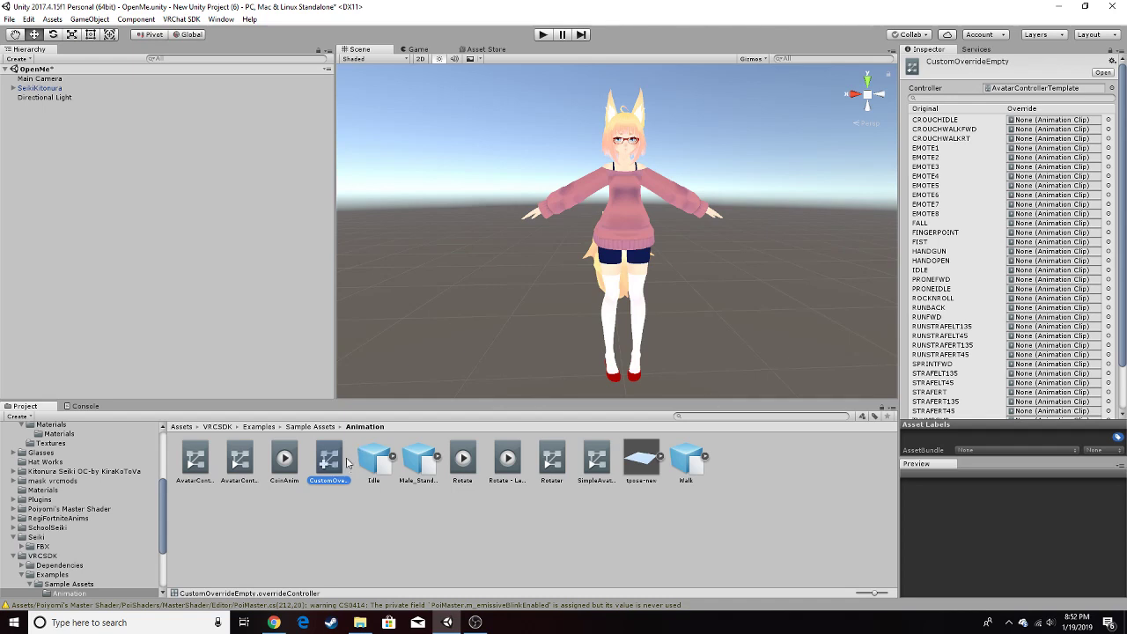
Duplicate it and move the CustomOverrideEmpty 1 copy into the Assets root folder.
{"action": "key", "text": "ctrl+d"}
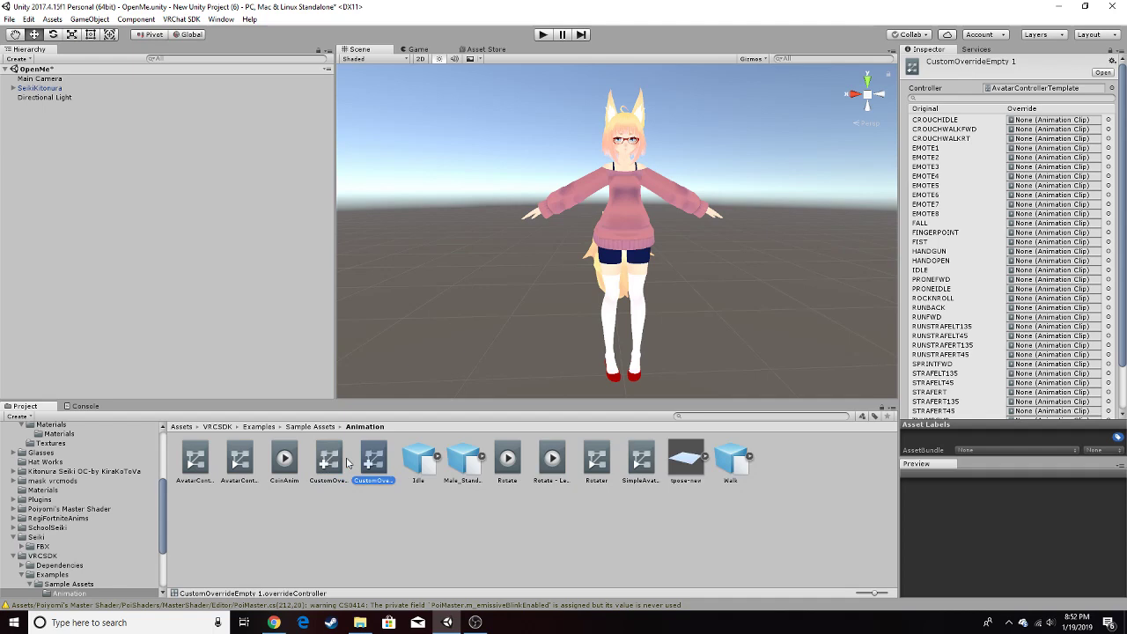
{"action": "scroll", "coordinate": [86, 535], "scroll_direction": "up", "scroll_amount": 5}
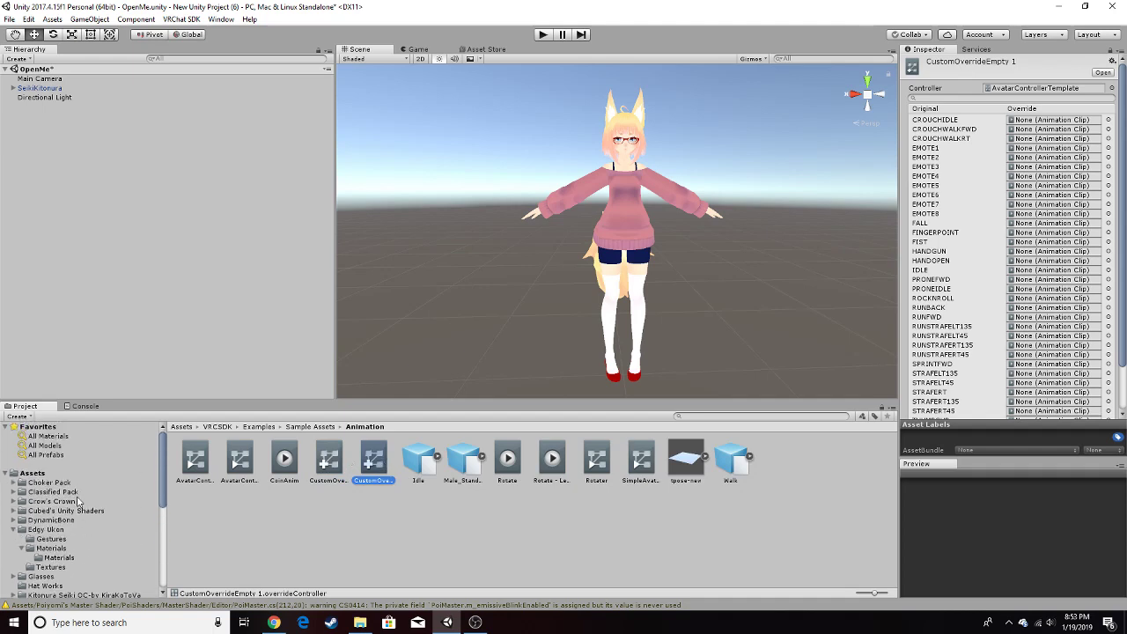
{"action": "left_click_drag", "start_coordinate": [373, 461], "coordinate": [31, 477]}
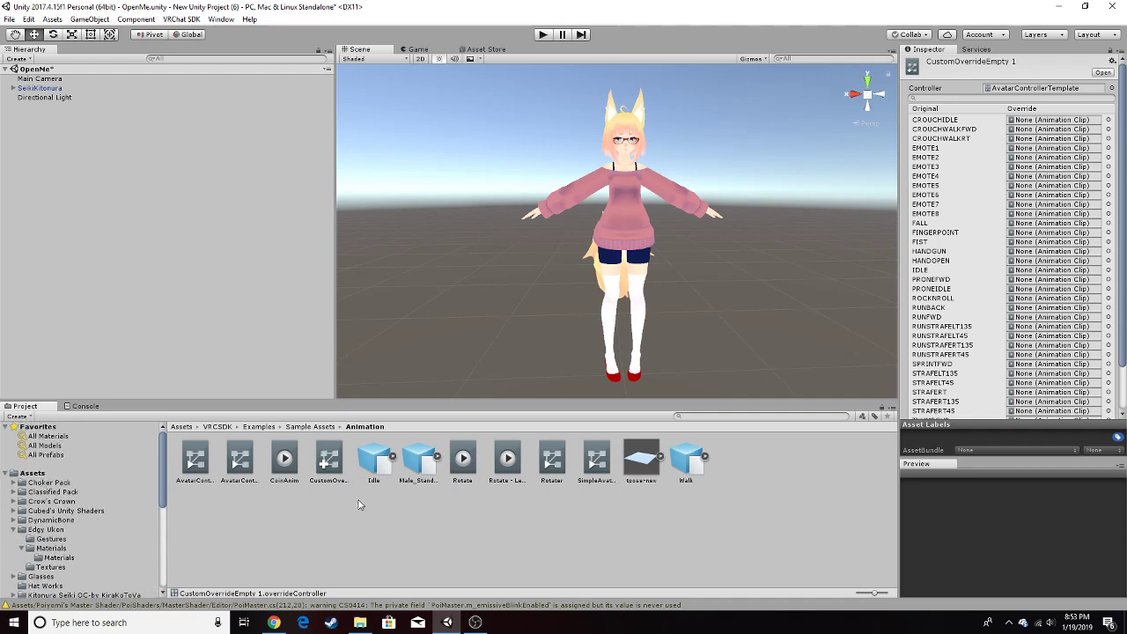
{"action": "left_click", "coordinate": [66, 475]}
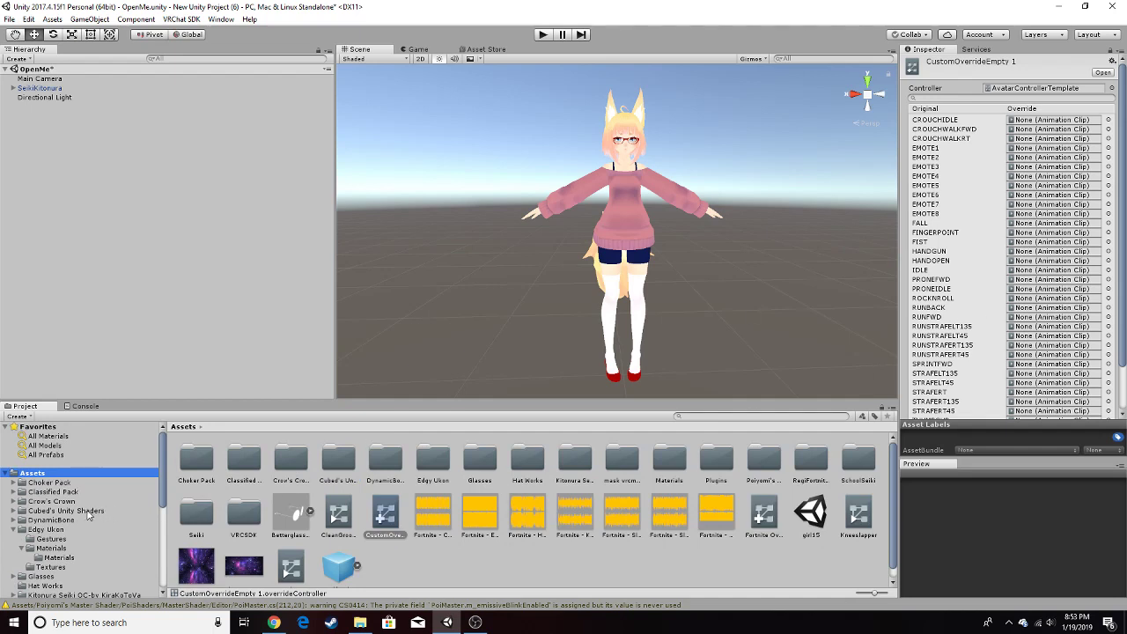
Locate the DiscoFever clip in RegiFortniteAnims > Dances&Etc.
{"action": "scroll", "coordinate": [87, 516], "scroll_direction": "down", "scroll_amount": 2}
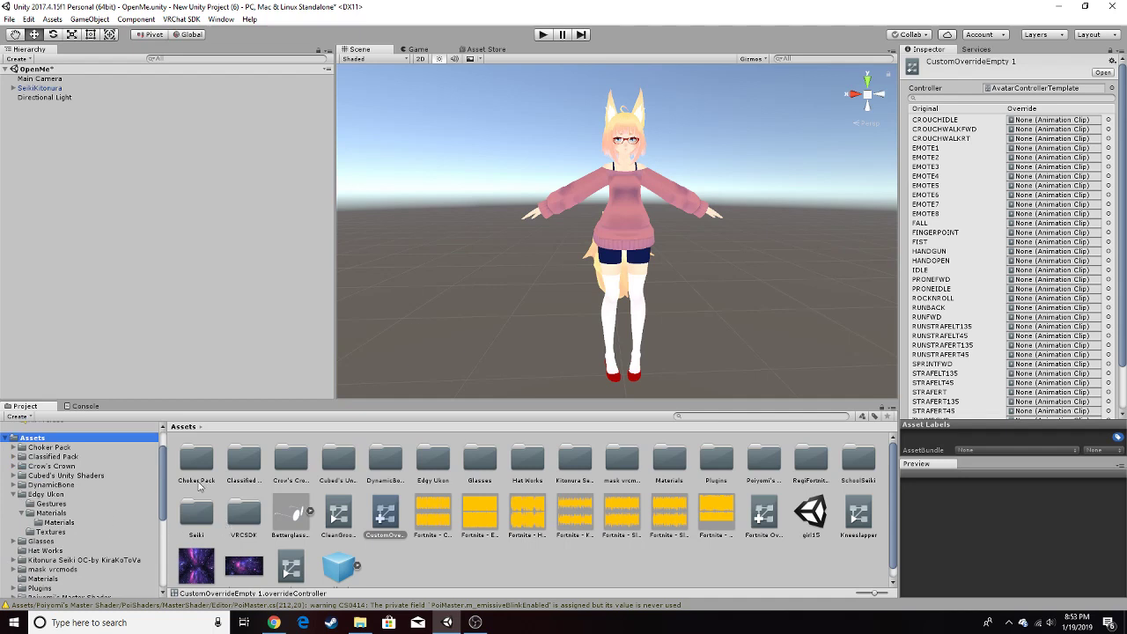
{"action": "scroll", "coordinate": [84, 524], "scroll_direction": "down", "scroll_amount": 2}
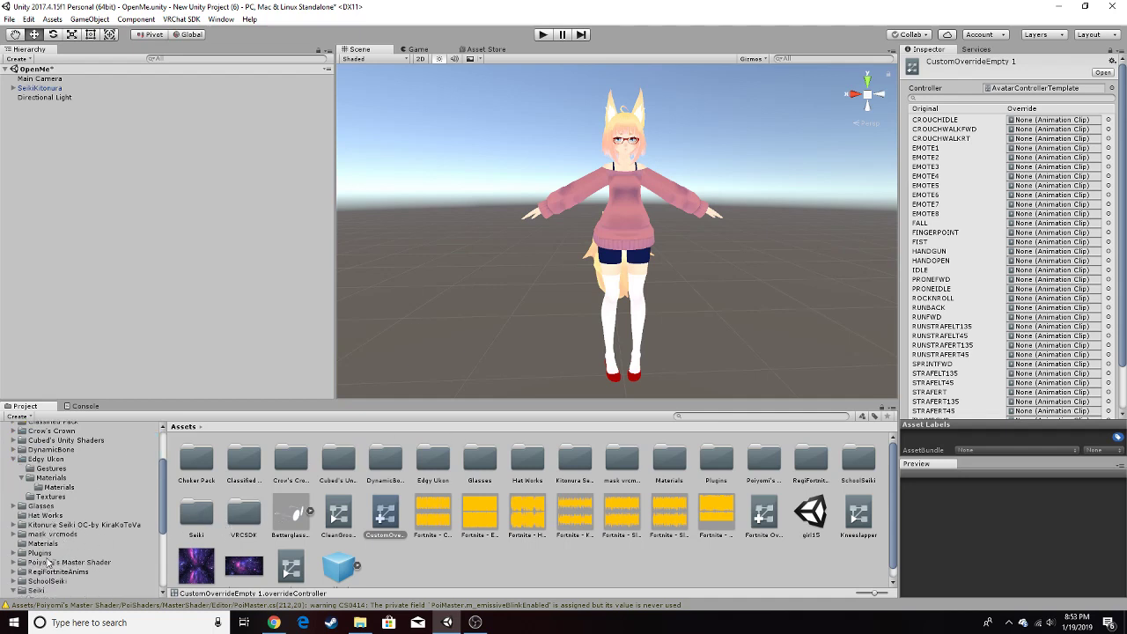
{"action": "left_click", "coordinate": [54, 571]}
{"action": "double_click", "coordinate": [183, 474]}
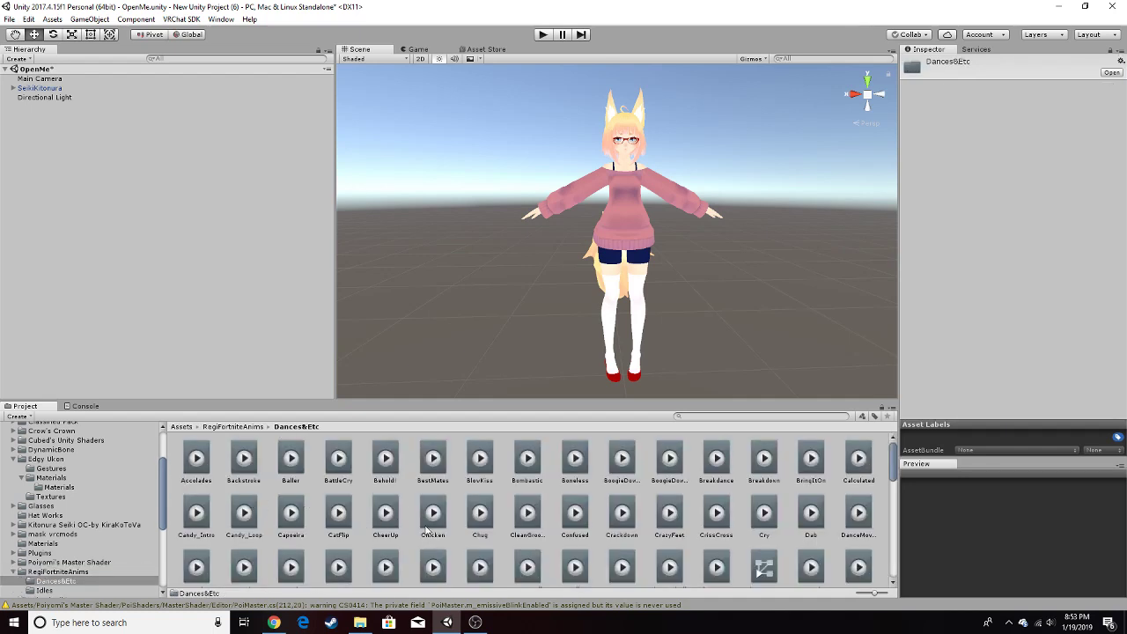
{"action": "scroll", "coordinate": [643, 546], "scroll_direction": "down", "scroll_amount": 1}
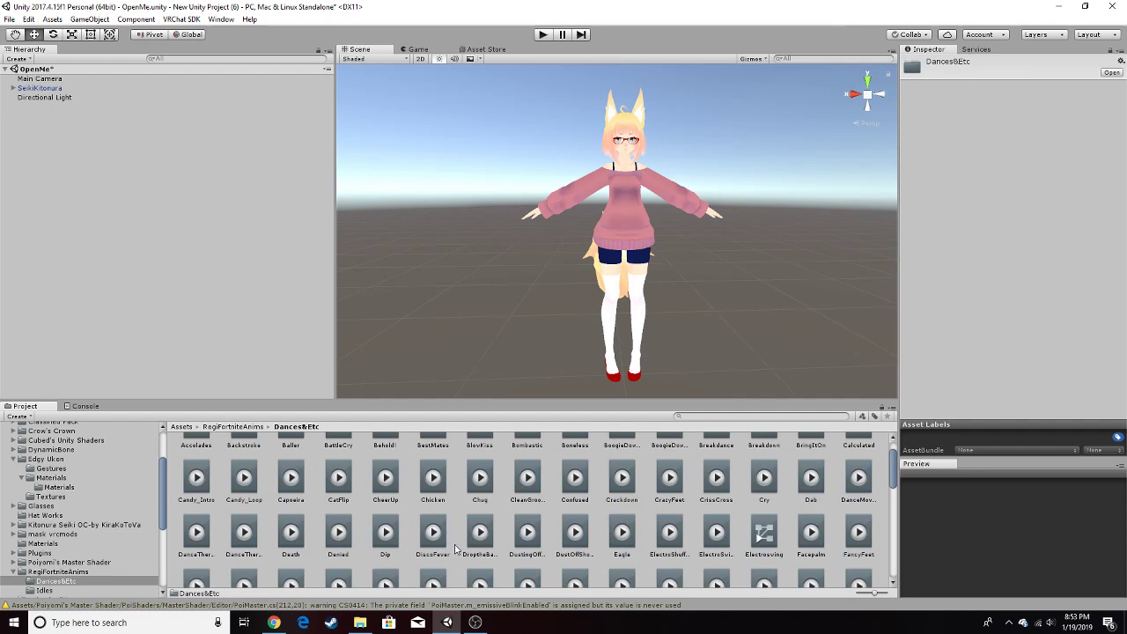
{"action": "left_click", "coordinate": [431, 542]}
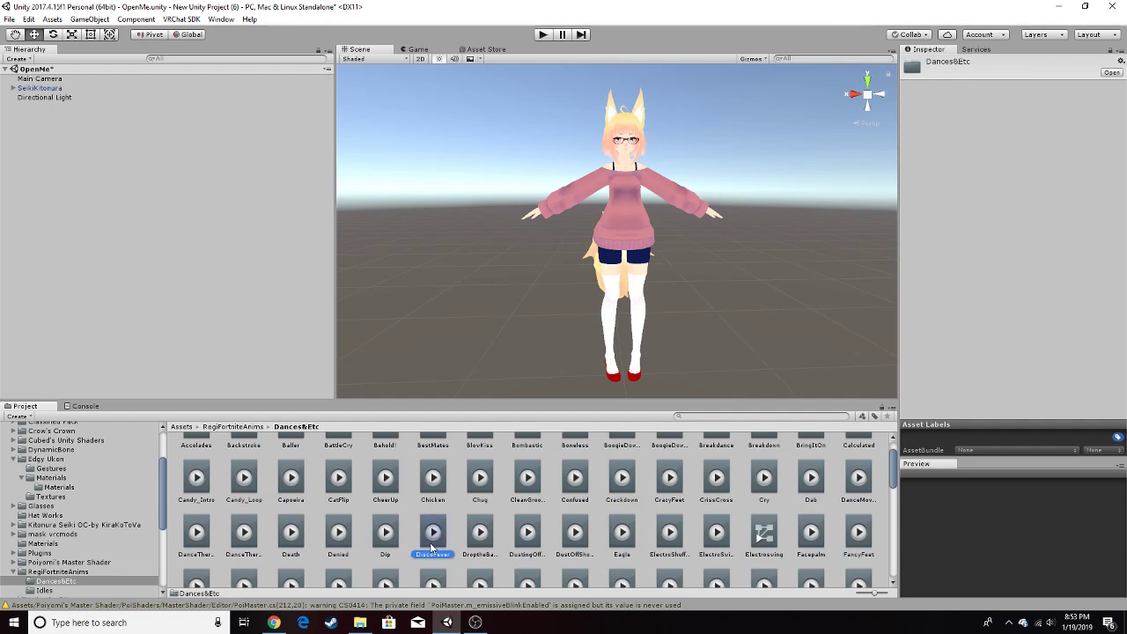
Select CustomOverrideEmpty 1 and assign DiscoFever to its EMOTE1 override slot.
{"action": "left_click", "coordinate": [271, 529]}
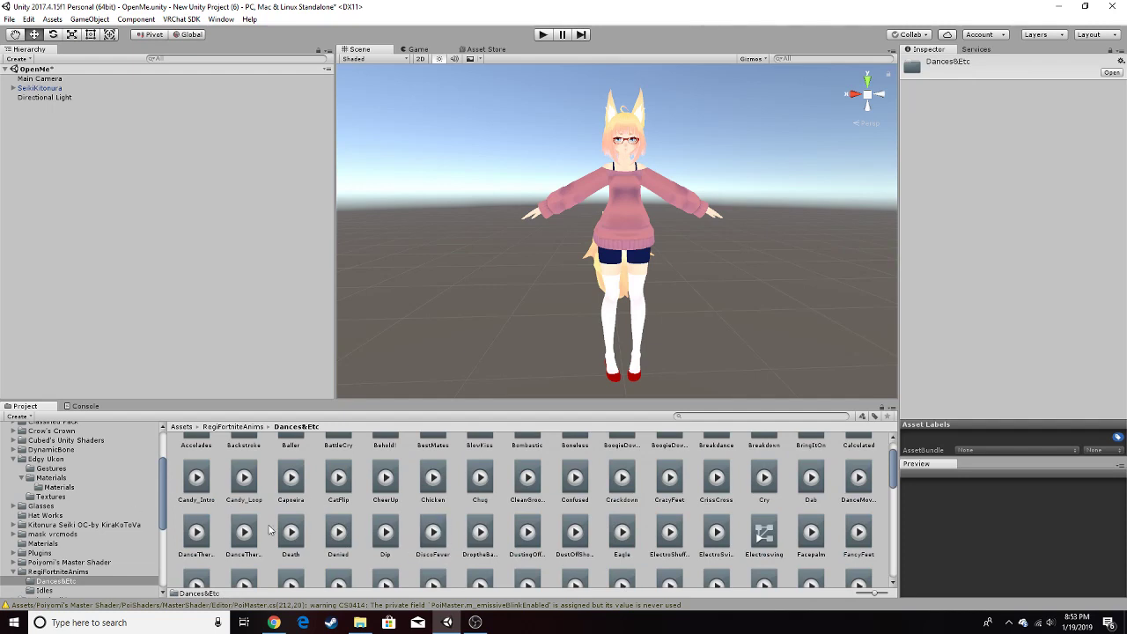
{"action": "scroll", "coordinate": [64, 491], "scroll_direction": "up", "scroll_amount": 3}
{"action": "left_click", "coordinate": [50, 473]}
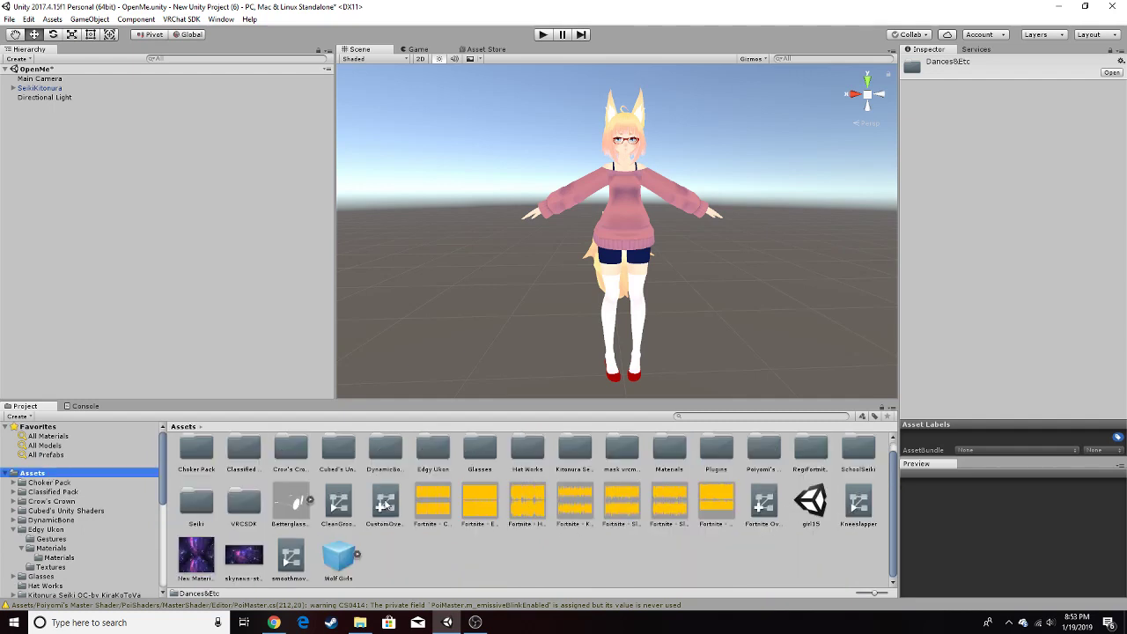
{"action": "left_click", "coordinate": [385, 504]}
{"action": "scroll", "coordinate": [116, 516], "scroll_direction": "down", "scroll_amount": 3}
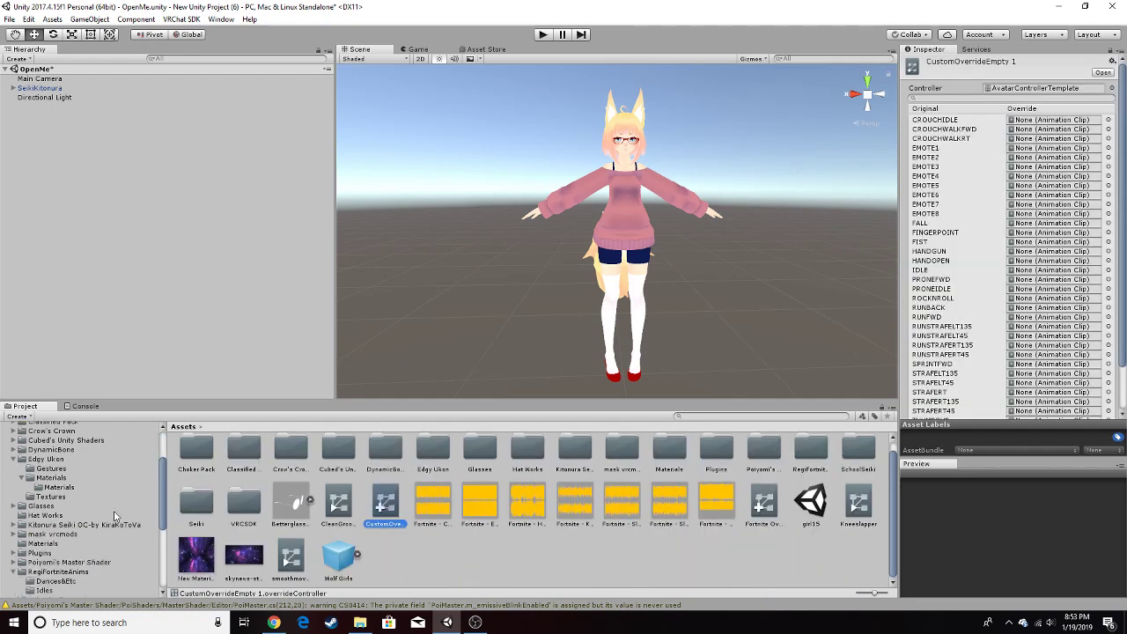
{"action": "left_click", "coordinate": [54, 581]}
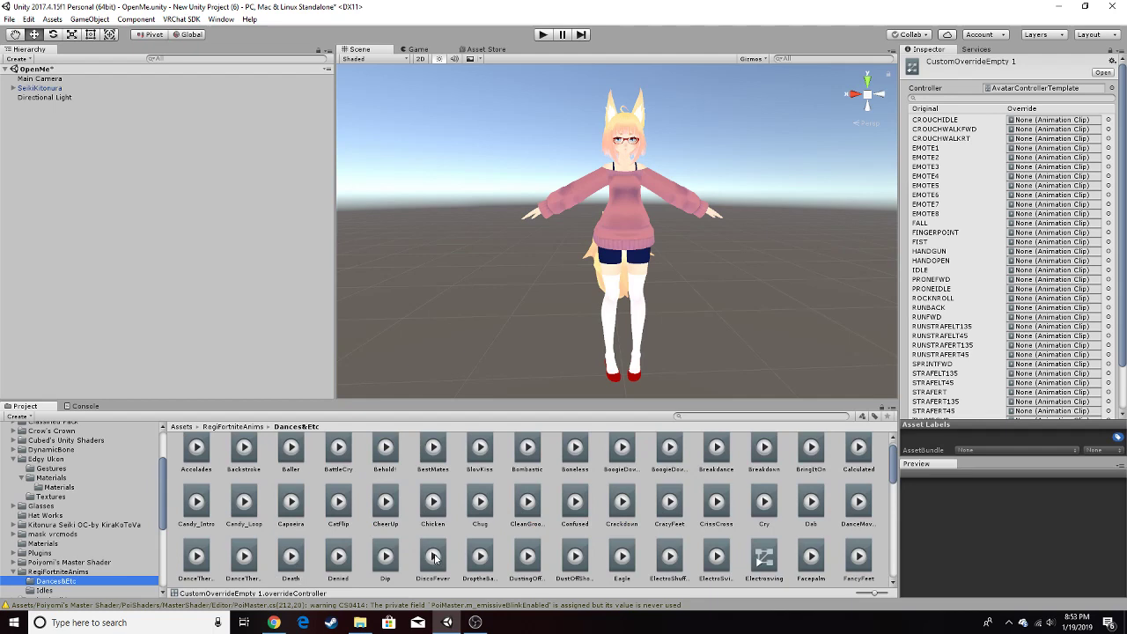
{"action": "left_click_drag", "start_coordinate": [434, 559], "coordinate": [1020, 150]}
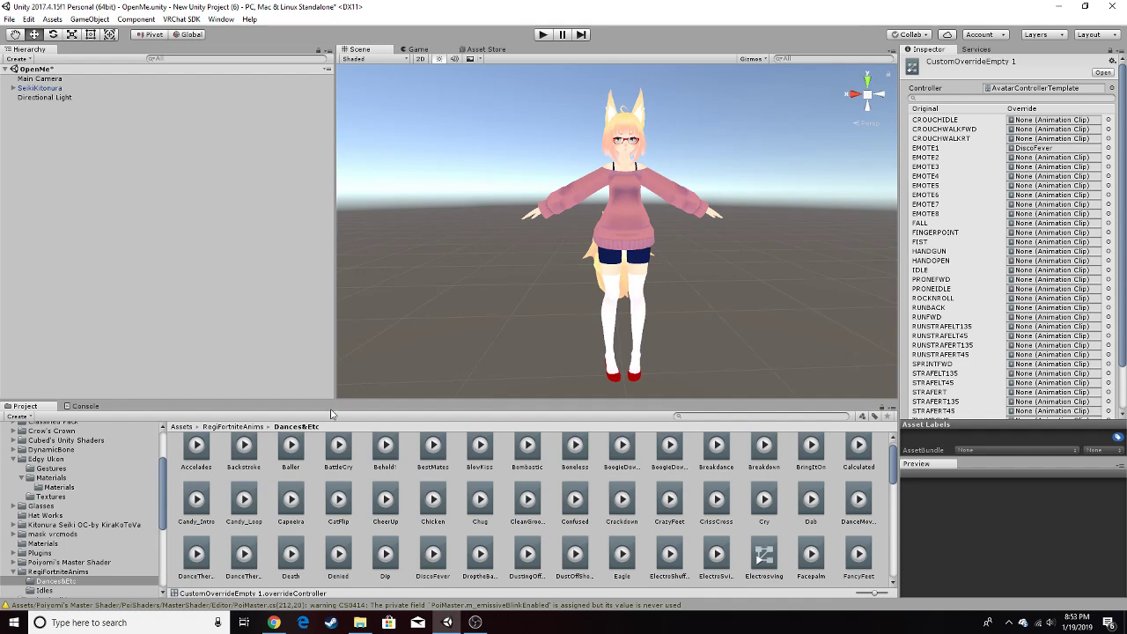
Set SeikiKitonura's Animator Controller and custom standing and sitting anims to CustomOverrideEmpty 1.
{"action": "left_click", "coordinate": [628, 225]}
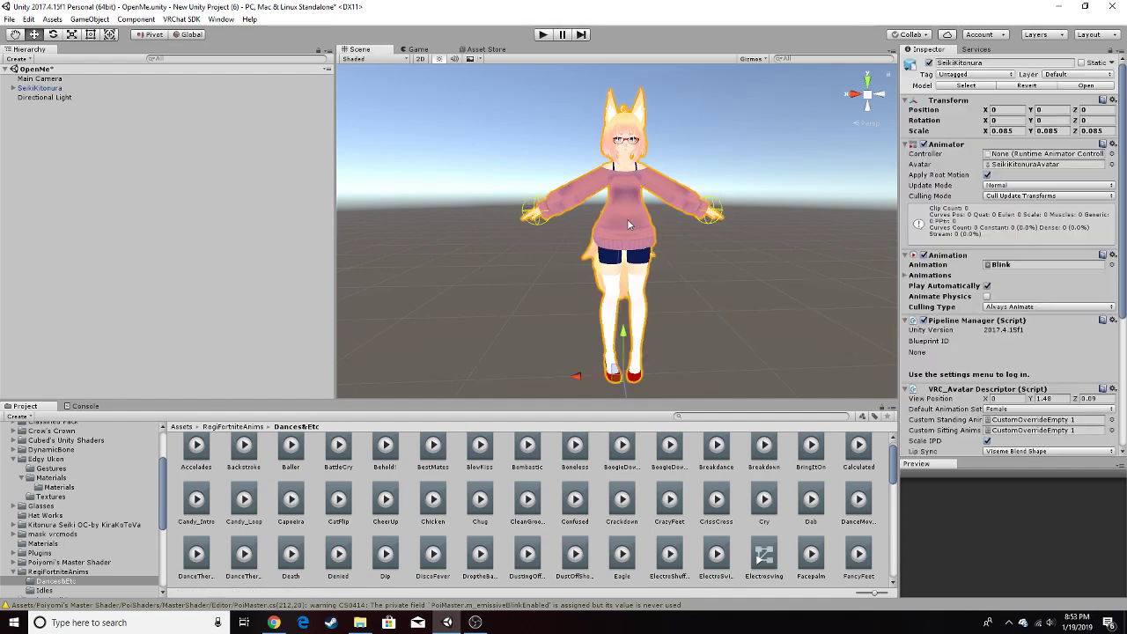
{"action": "scroll", "coordinate": [39, 493], "scroll_direction": "up", "scroll_amount": 3}
{"action": "left_click", "coordinate": [33, 473]}
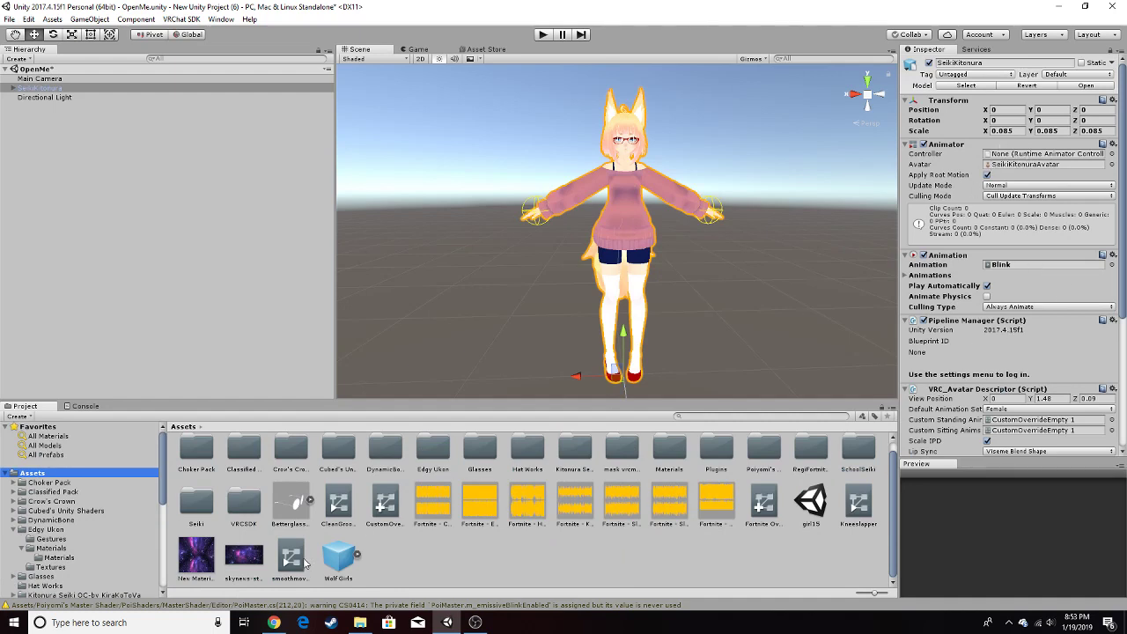
{"action": "left_click_drag", "start_coordinate": [394, 516], "coordinate": [1021, 158]}
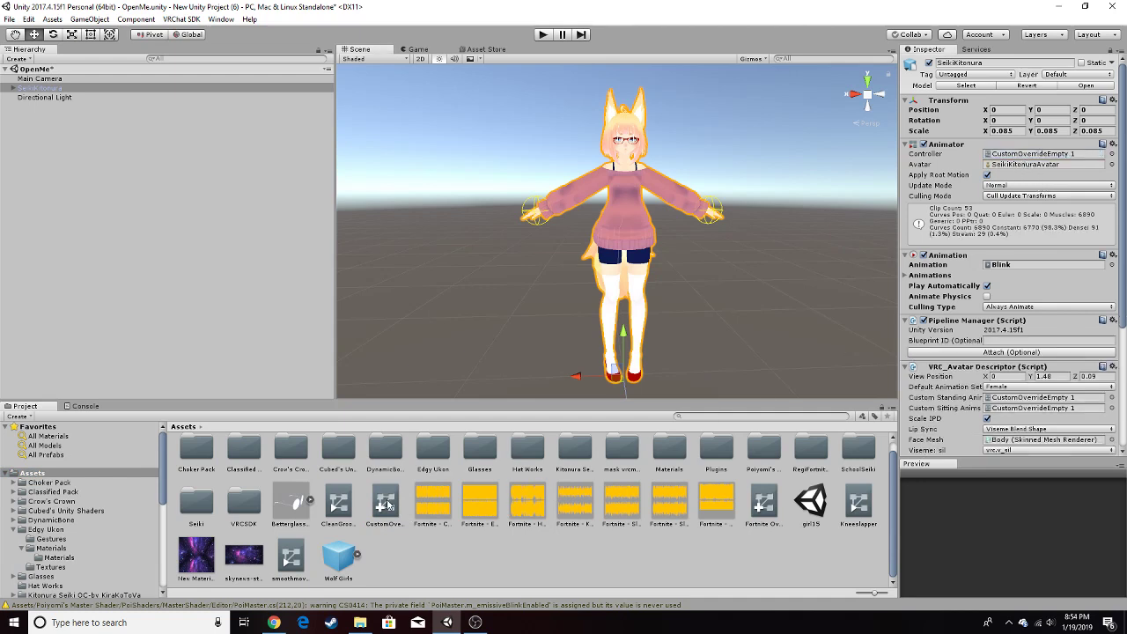
{"action": "left_click", "coordinate": [1006, 398]}
{"action": "left_click_drag", "start_coordinate": [387, 509], "coordinate": [1062, 414]}
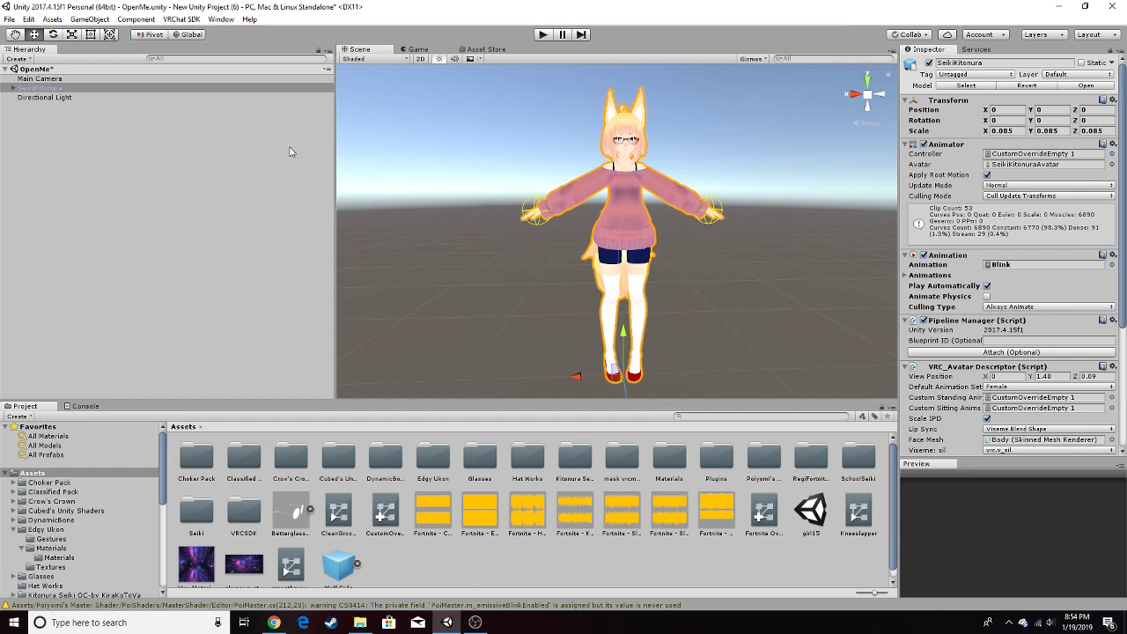
Expand the avatar to Armature > Hips and add an Audio > Audio Source under Hips.
{"action": "right_click", "coordinate": [79, 91]}
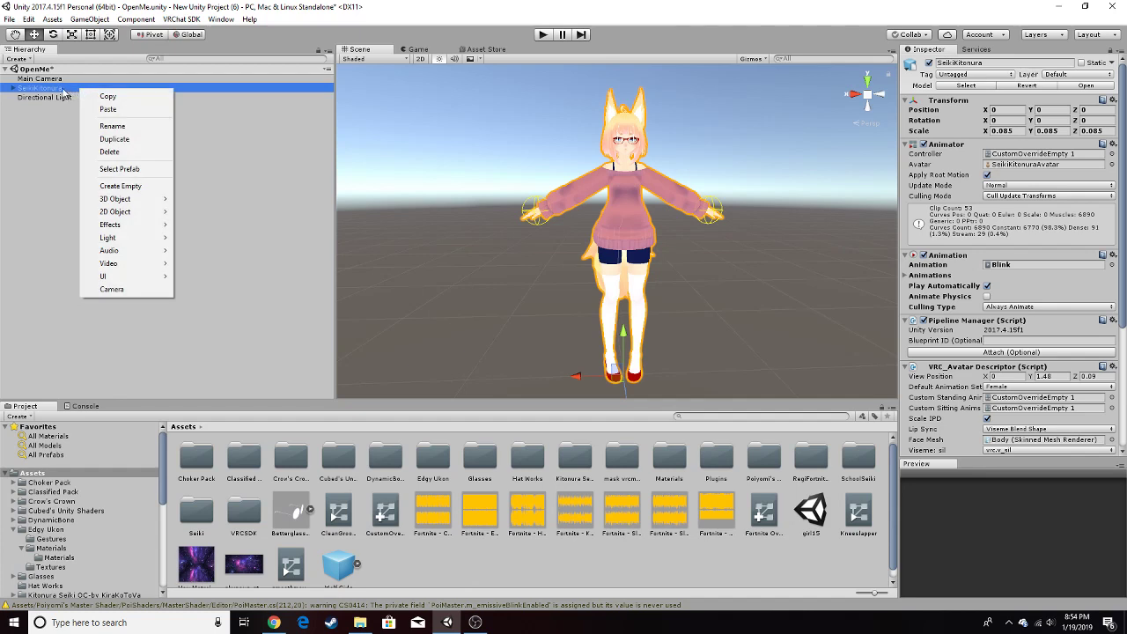
{"action": "left_click", "coordinate": [51, 92]}
{"action": "left_click", "coordinate": [12, 91]}
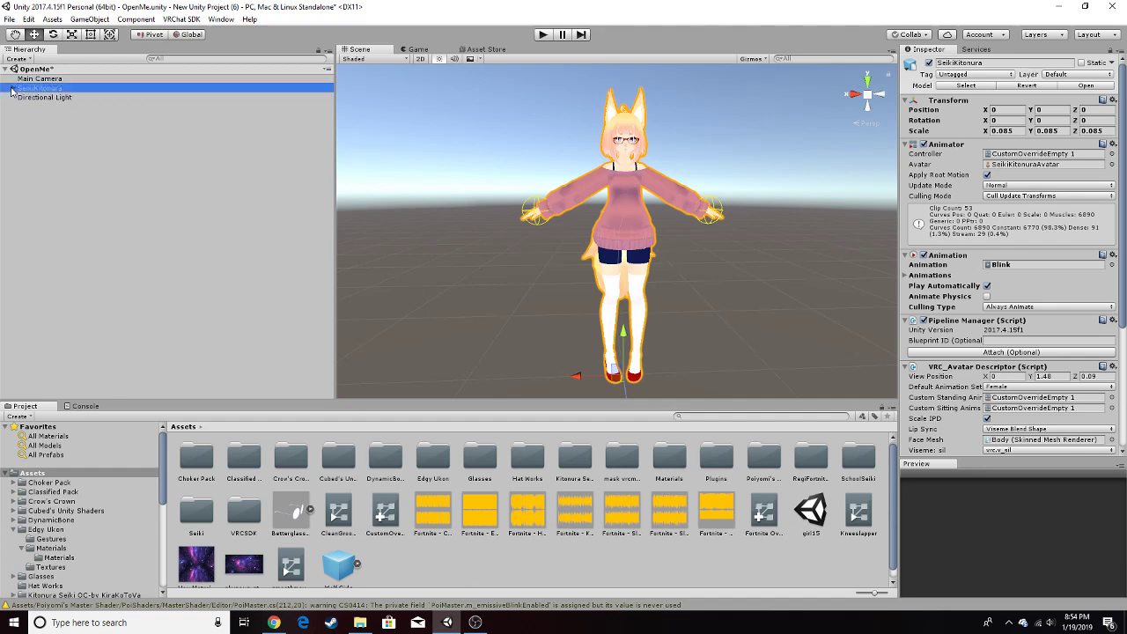
{"action": "left_click", "coordinate": [13, 90]}
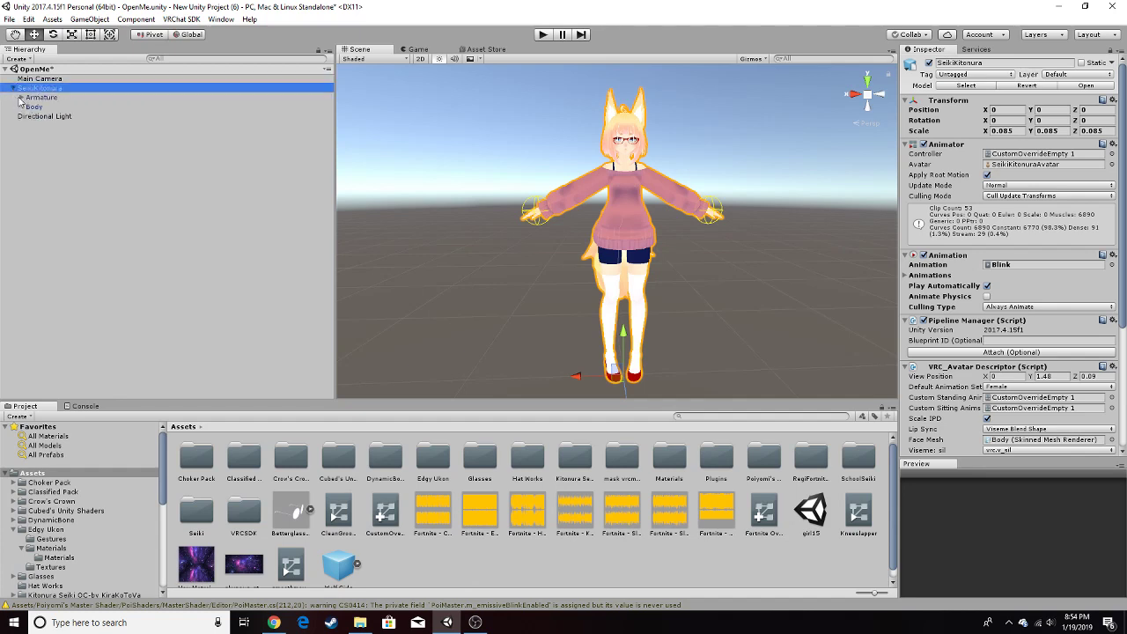
{"action": "left_click", "coordinate": [21, 98]}
{"action": "left_click", "coordinate": [30, 107]}
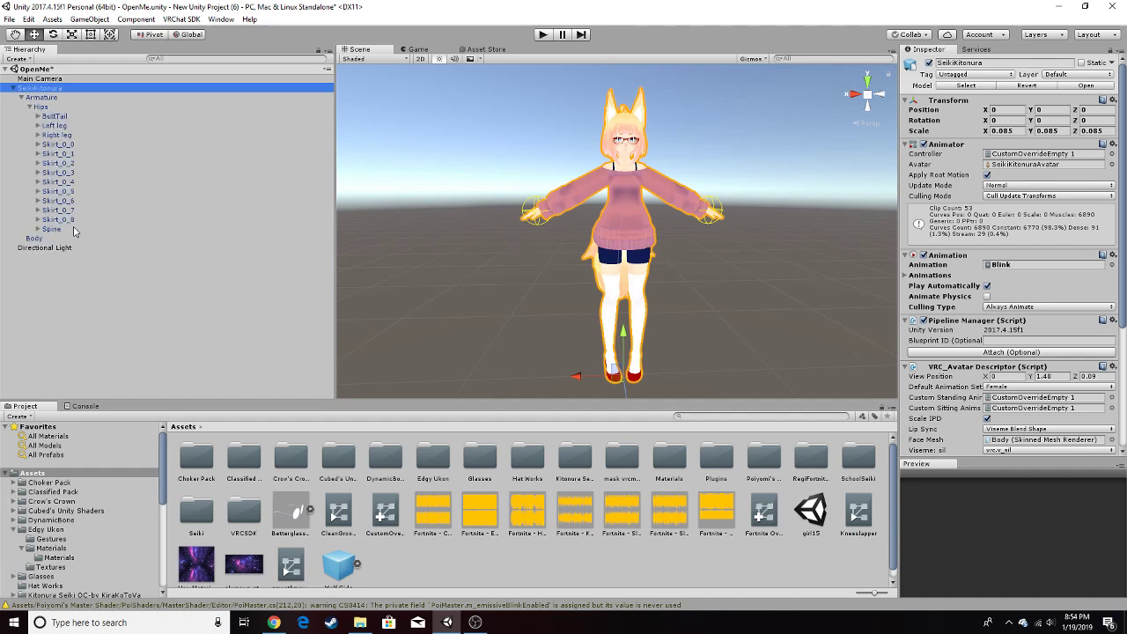
{"action": "left_click", "coordinate": [41, 106]}
{"action": "right_click", "coordinate": [44, 108]}
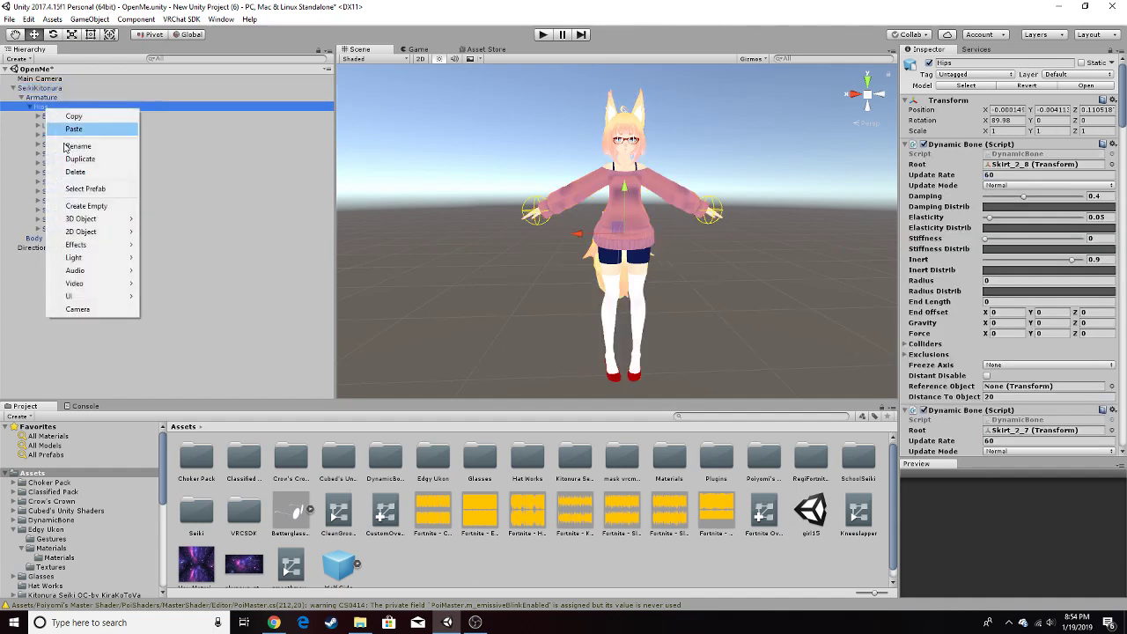
{"action": "mouse_move", "coordinate": [98, 273]}
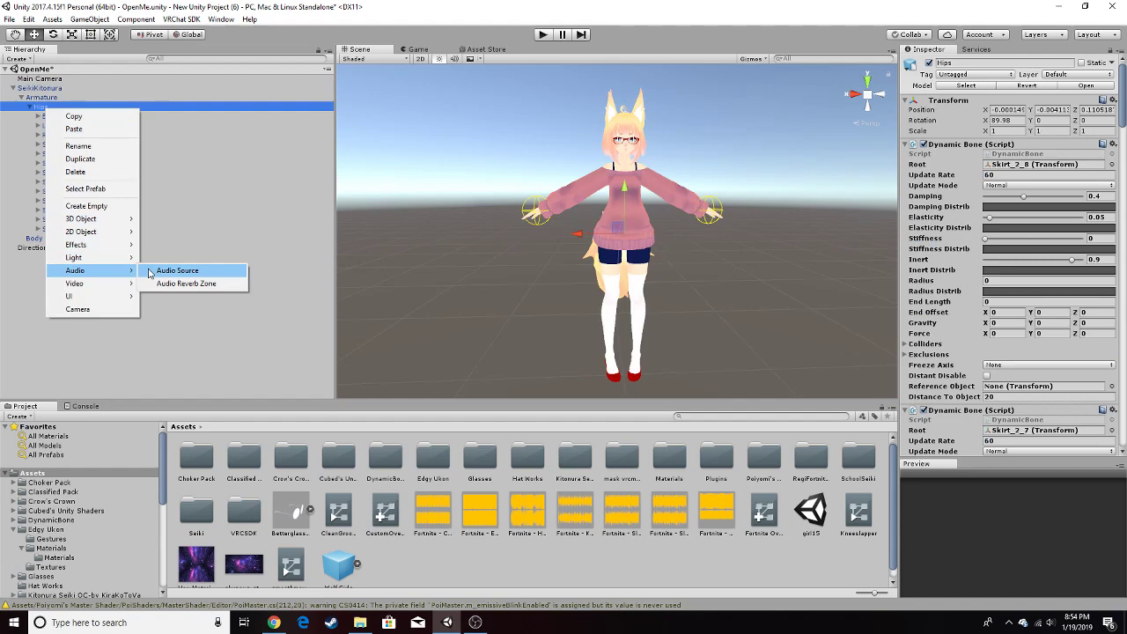
{"action": "left_click", "coordinate": [176, 270]}
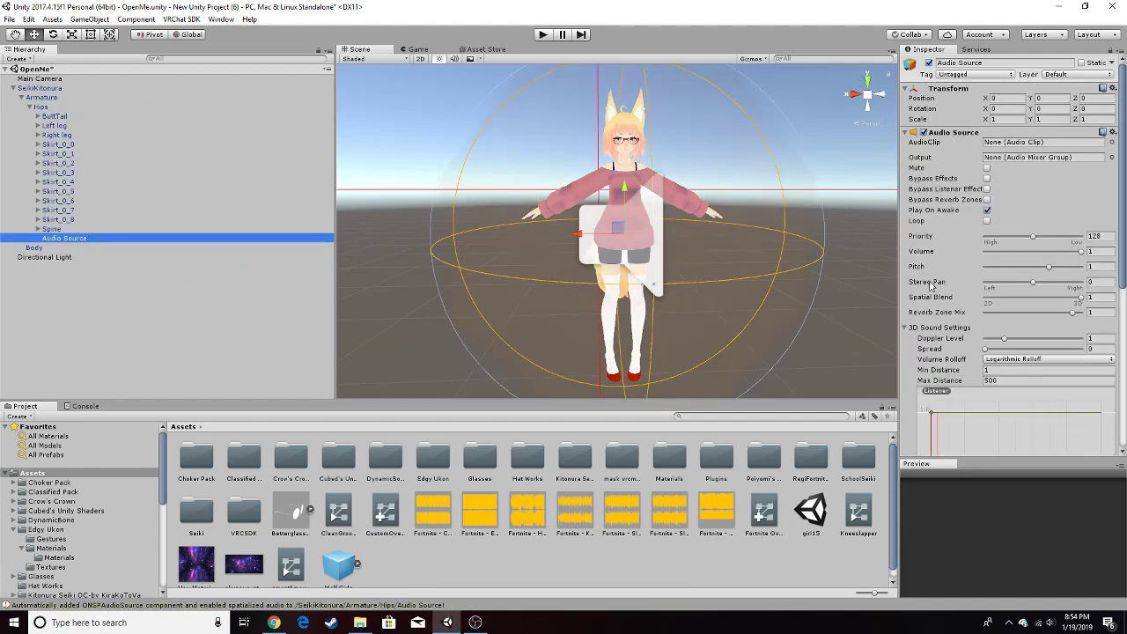
Set the Audio Source to Priority 0, Volume 0.3, Min/Max Distance 0/15 and Linear rolloff.
{"action": "left_click", "coordinate": [1096, 236]}
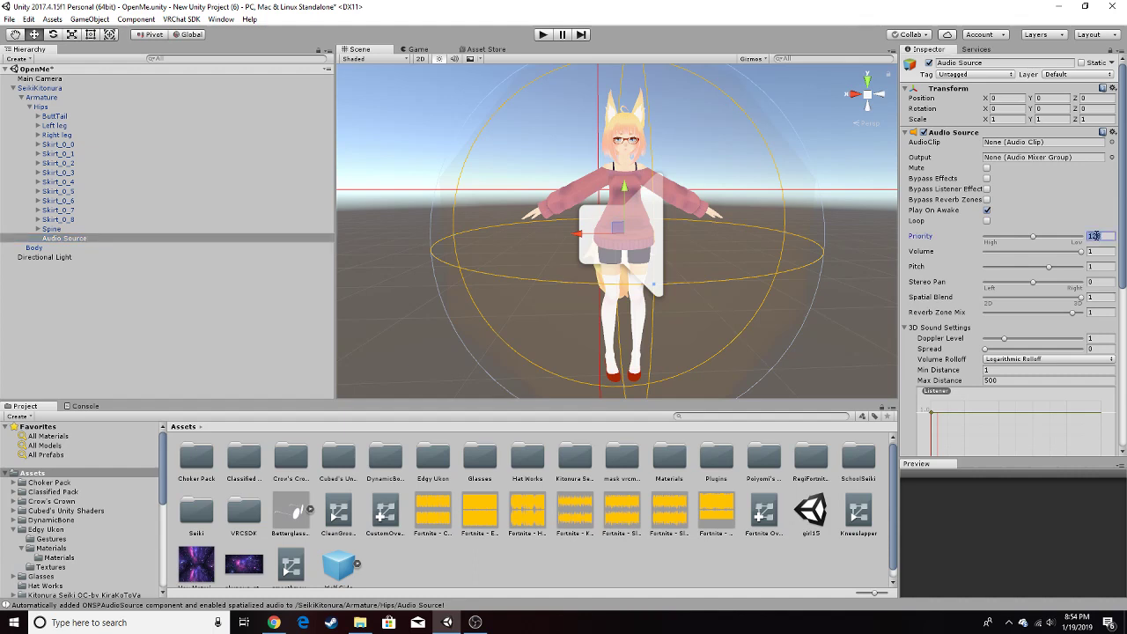
{"action": "left_click", "coordinate": [1104, 251]}
{"action": "type", "text": "0.2"}
{"action": "scroll", "coordinate": [1046, 319], "scroll_direction": "down", "scroll_amount": 2}
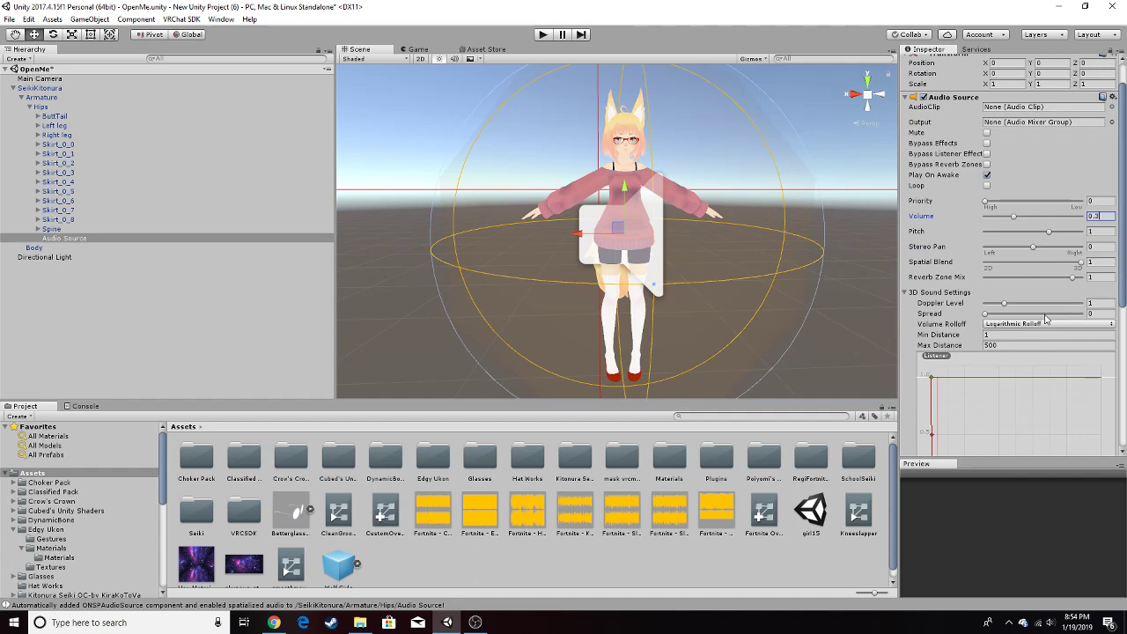
{"action": "left_click", "coordinate": [1027, 335]}
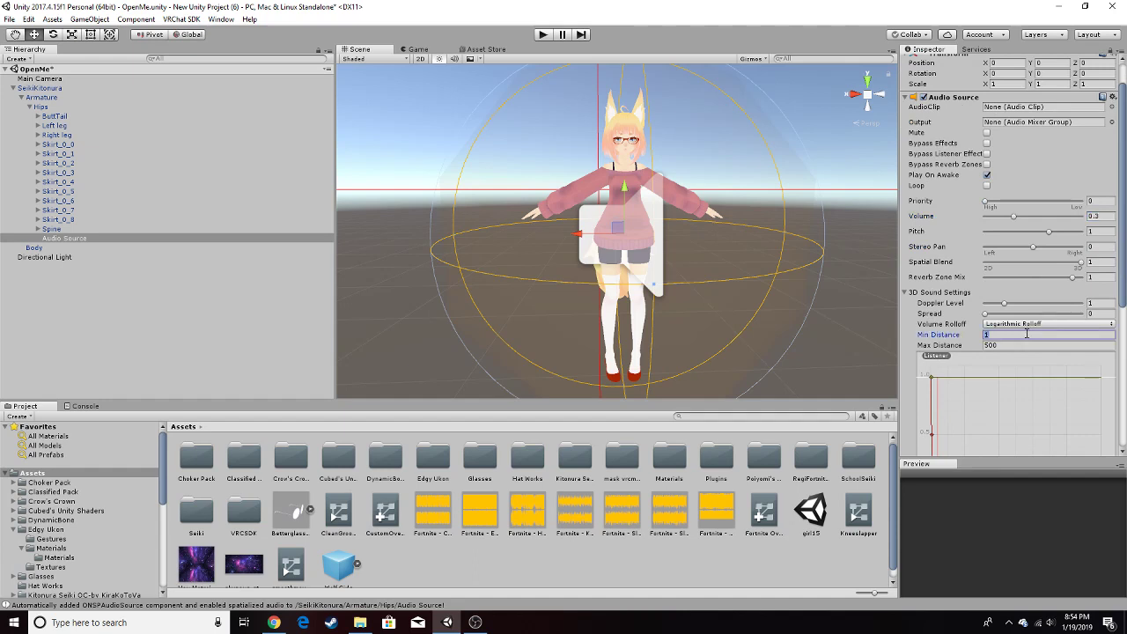
{"action": "key", "text": "BackSpace"}
{"action": "left_click", "coordinate": [1022, 347]}
{"action": "type", "text": "15"}
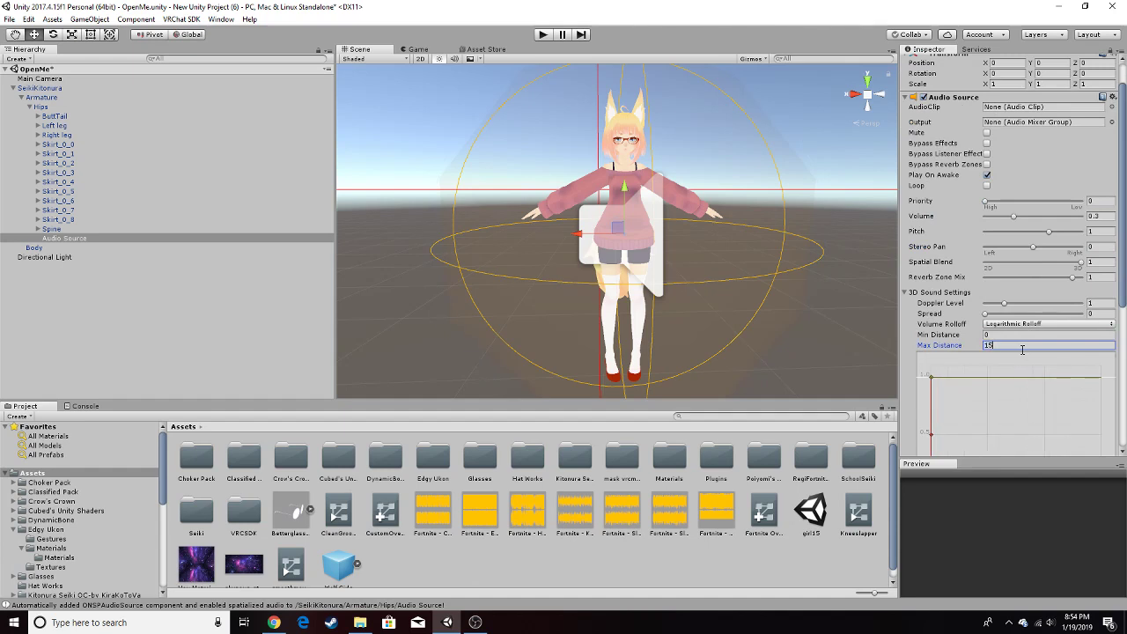
{"action": "left_click", "coordinate": [1024, 324]}
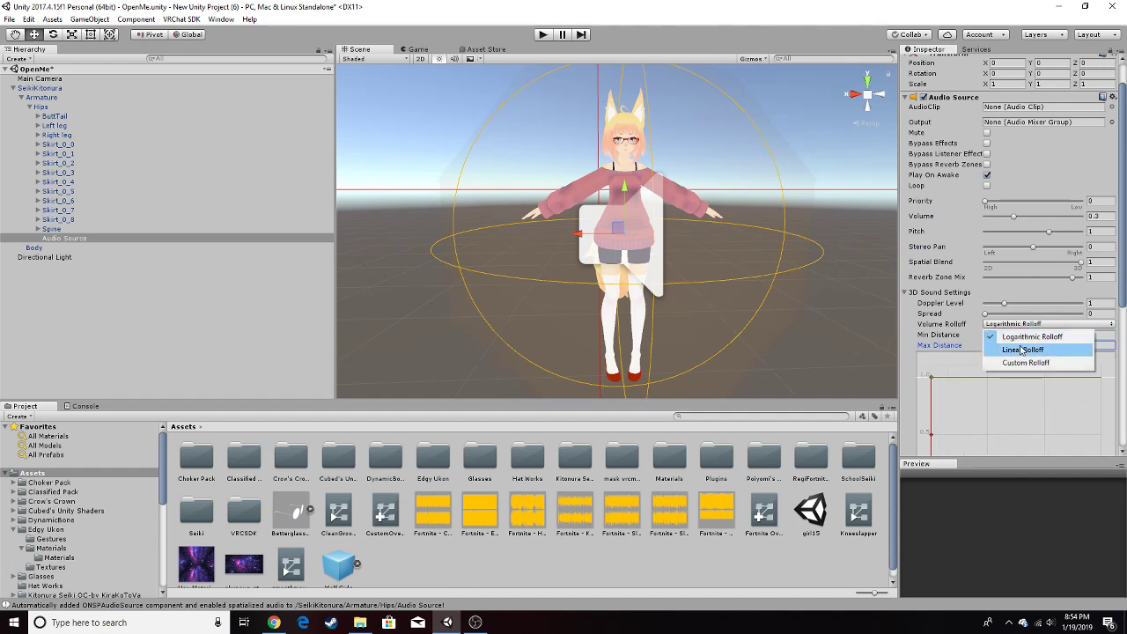
{"action": "left_click", "coordinate": [1023, 348]}
Remove the ONSP Audio Source component.
{"action": "scroll", "coordinate": [1004, 359], "scroll_direction": "down", "scroll_amount": 3}
{"action": "scroll", "coordinate": [1001, 362], "scroll_direction": "down", "scroll_amount": 3}
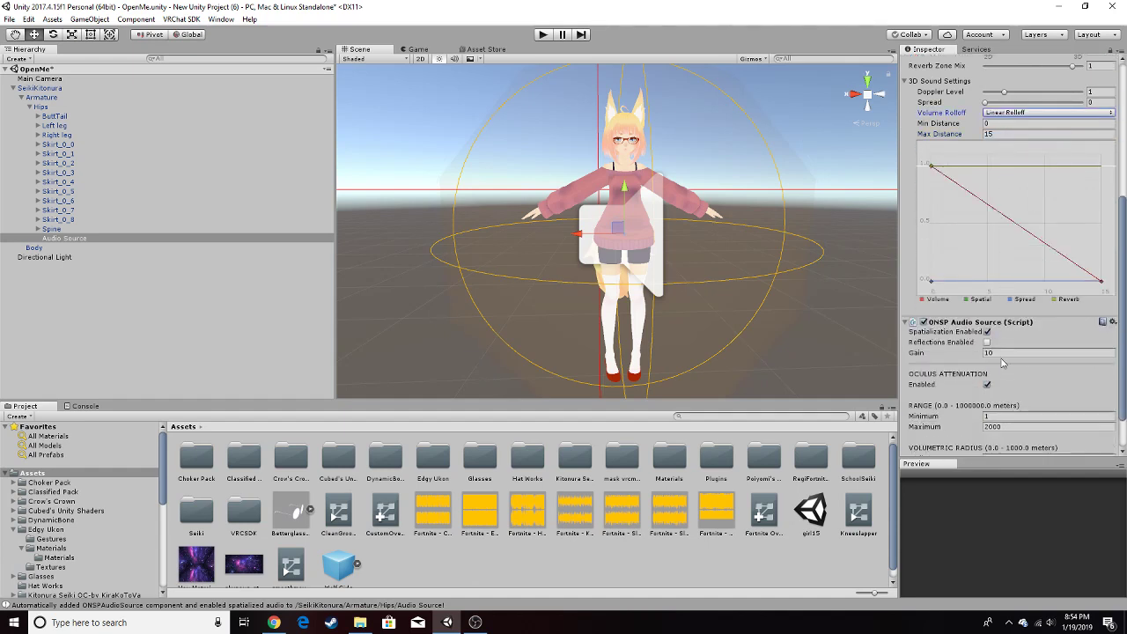
{"action": "left_click", "coordinate": [1113, 323]}
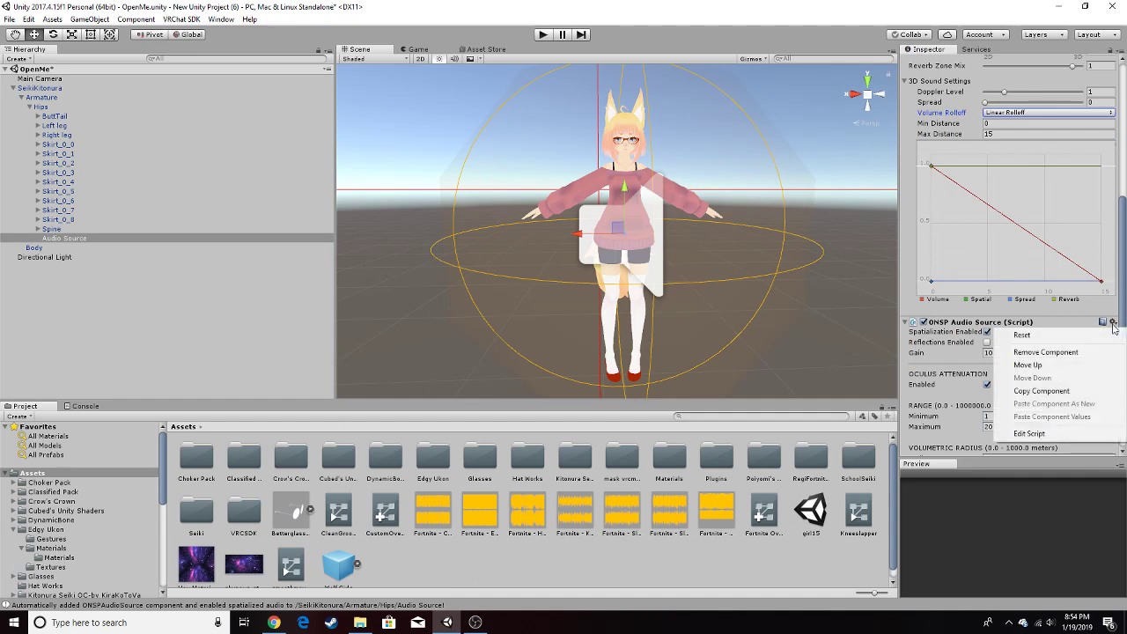
{"action": "left_click", "coordinate": [1050, 348]}
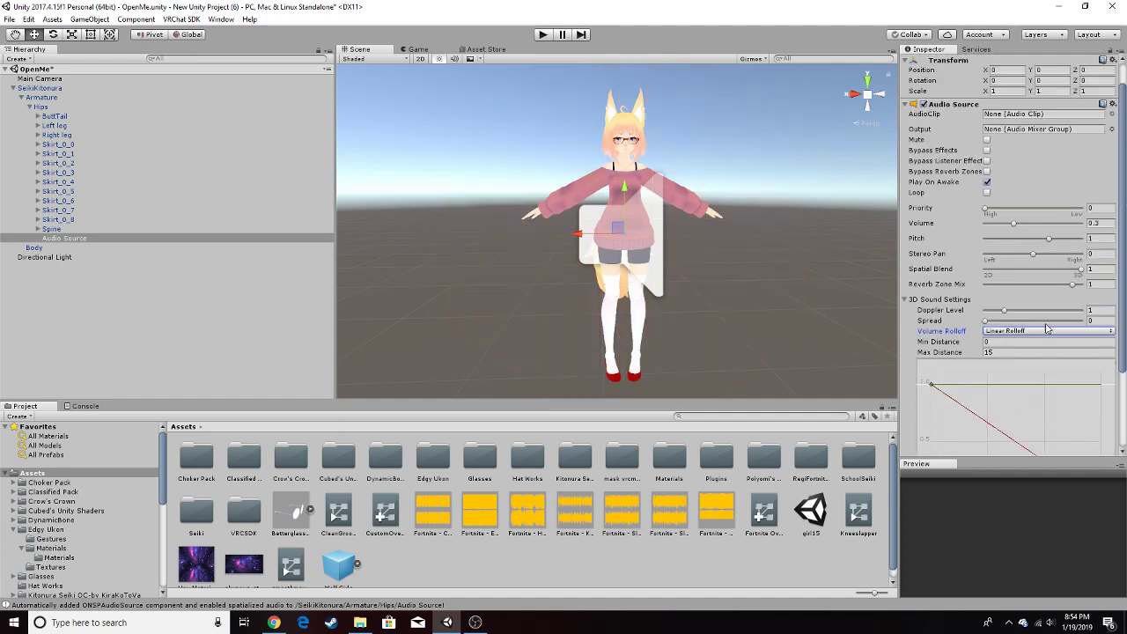
Assign the Fortnite - Knee Slapper Audio clip to the hips Audio Source's AudioClip field.
{"action": "scroll", "coordinate": [1014, 183], "scroll_direction": "up", "scroll_amount": 1}
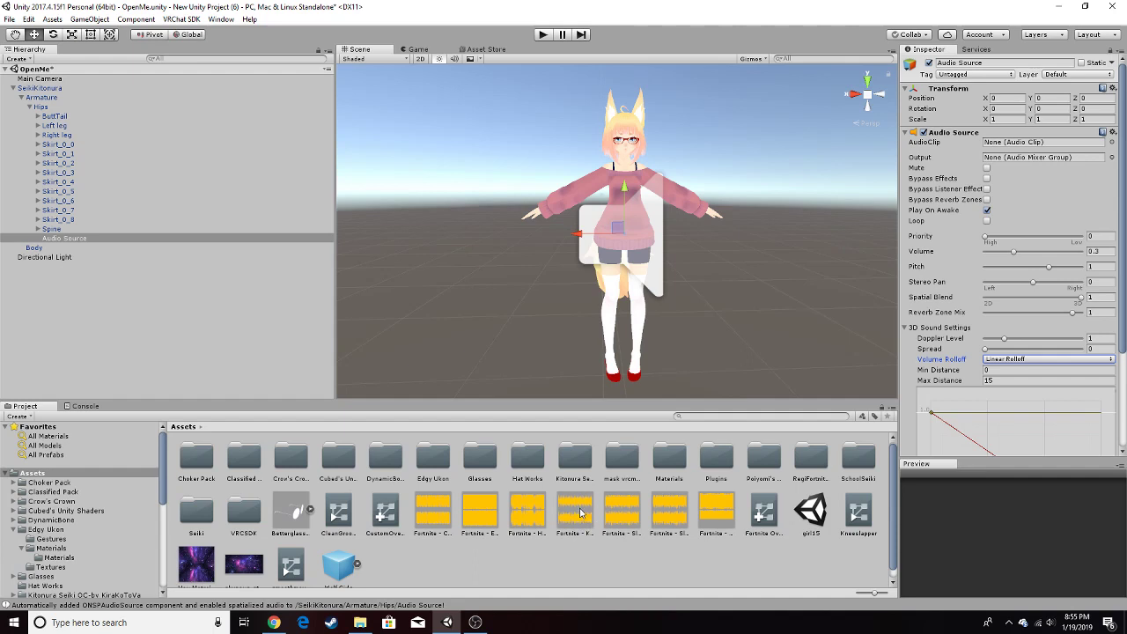
{"action": "left_click_drag", "start_coordinate": [580, 512], "coordinate": [1007, 143]}
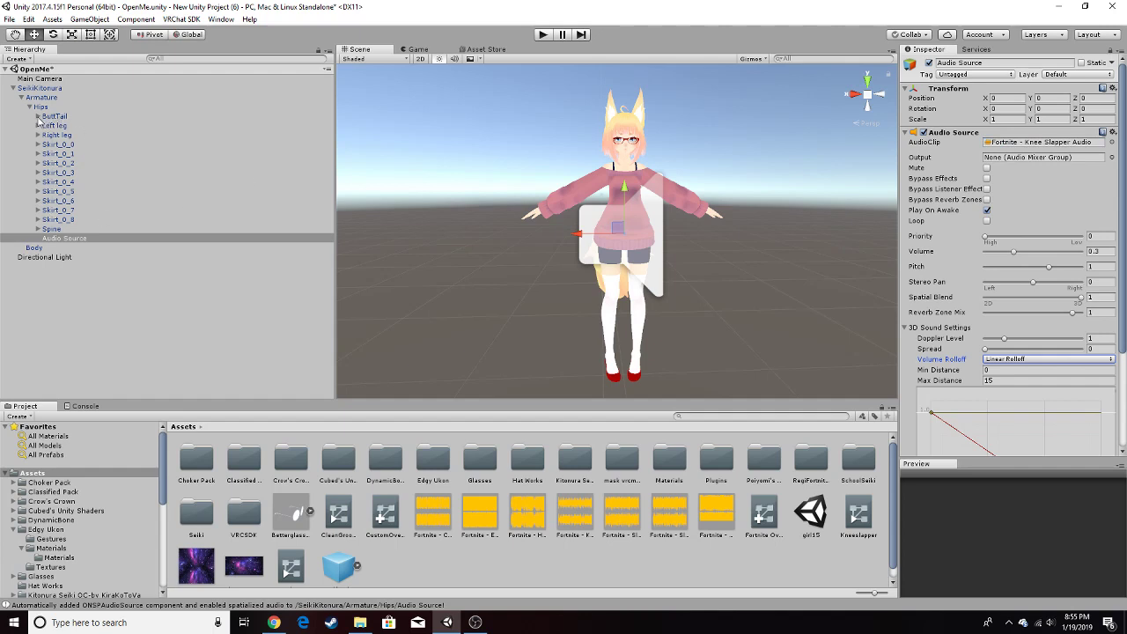
{"action": "left_click", "coordinate": [35, 89]}
{"action": "left_click", "coordinate": [13, 89]}
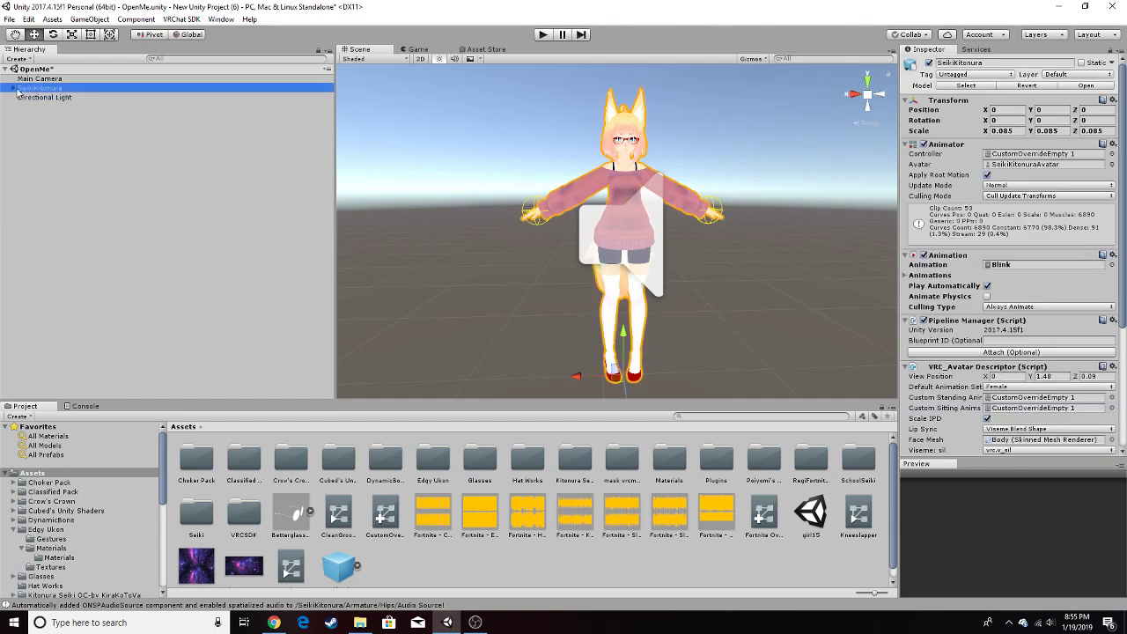
Duplicate SeikiKitonura and rename the copy 'Disco'.
{"action": "right_click", "coordinate": [25, 90]}
{"action": "left_click", "coordinate": [60, 139]}
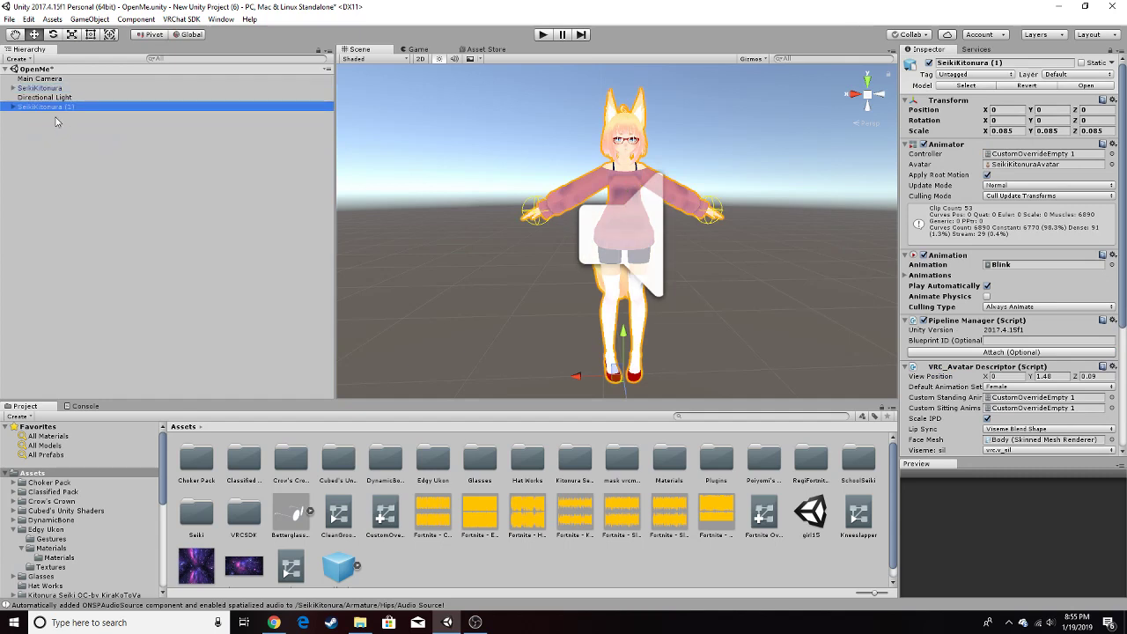
{"action": "left_click", "coordinate": [995, 63]}
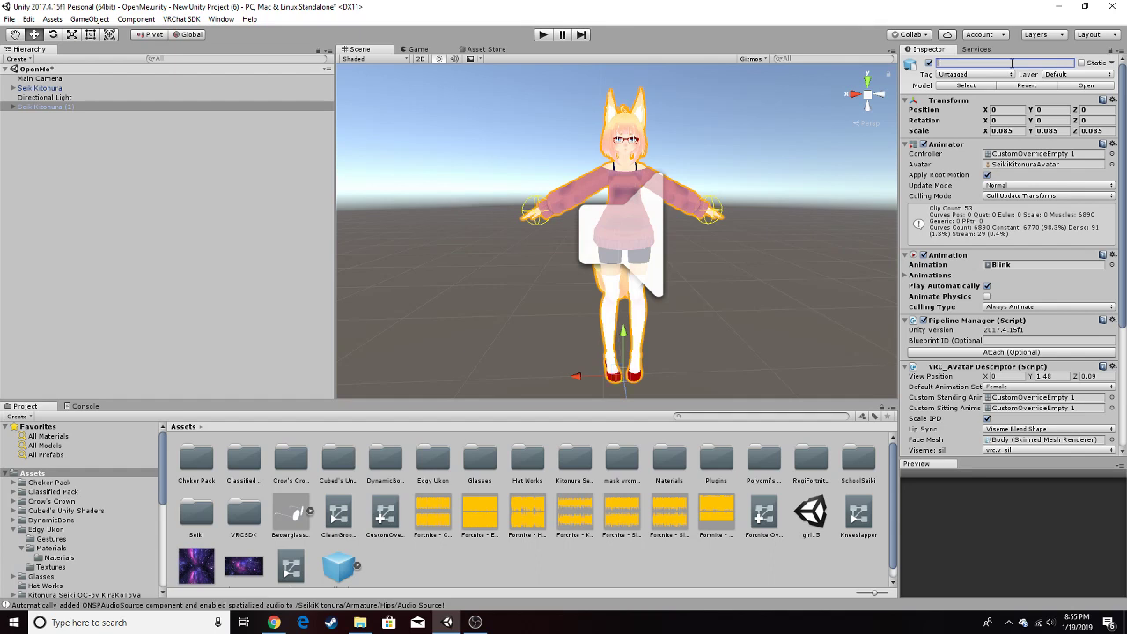
{"action": "type", "text": "Disco"}
{"action": "key", "text": "Return"}
Deactivate Disco and check the Audio Source under its Armature > Hips.
{"action": "left_click", "coordinate": [13, 107]}
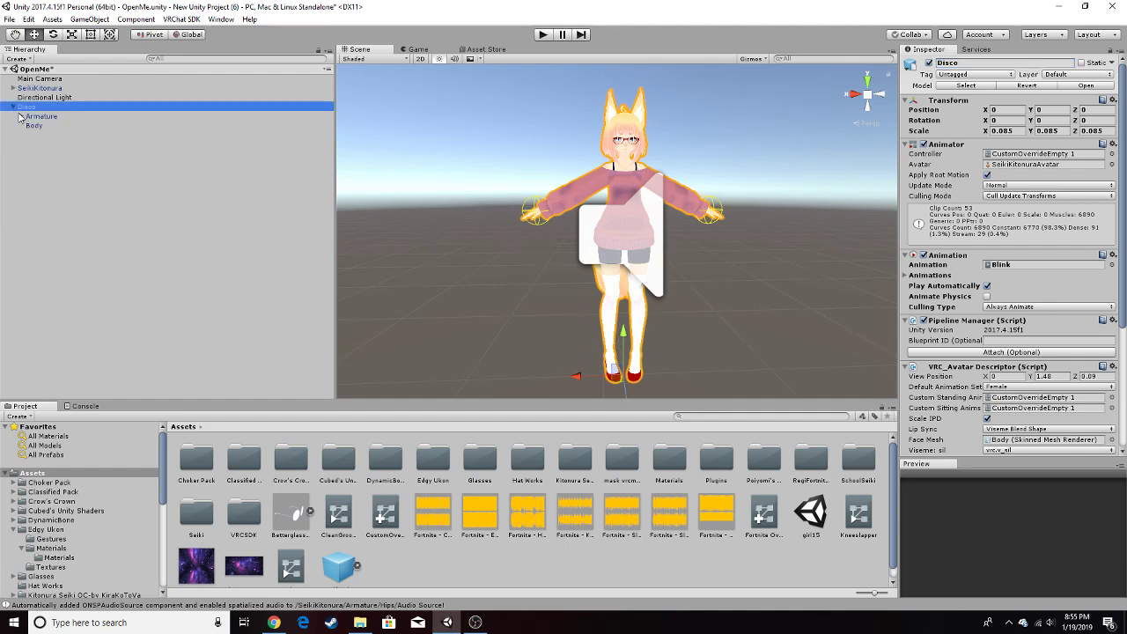
{"action": "left_click", "coordinate": [929, 63]}
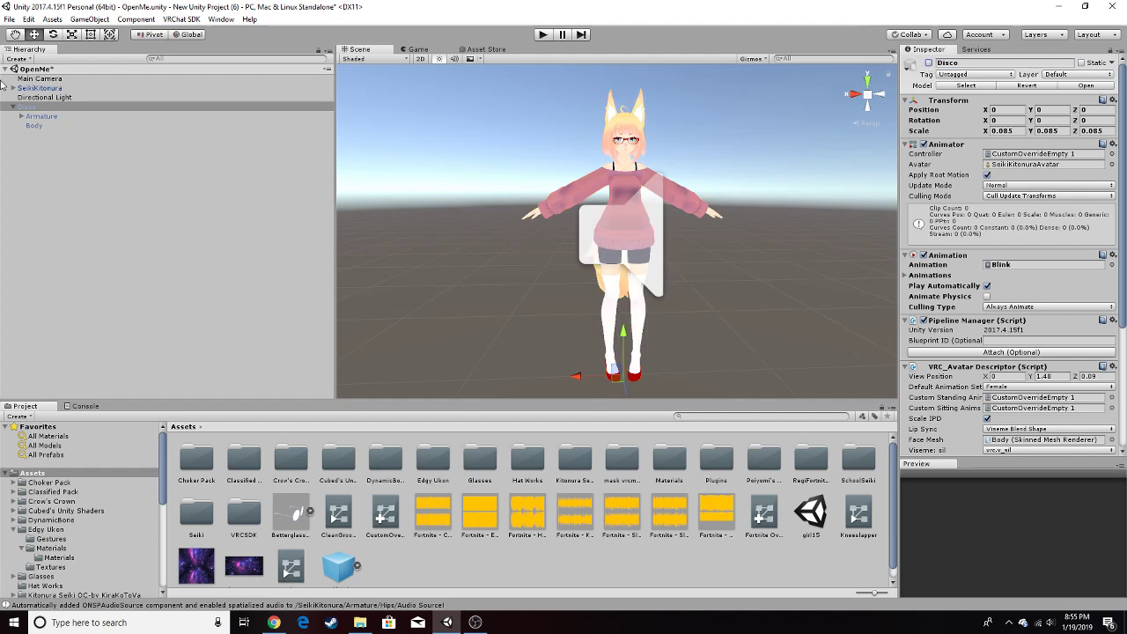
{"action": "left_click", "coordinate": [21, 116]}
{"action": "left_click", "coordinate": [31, 126]}
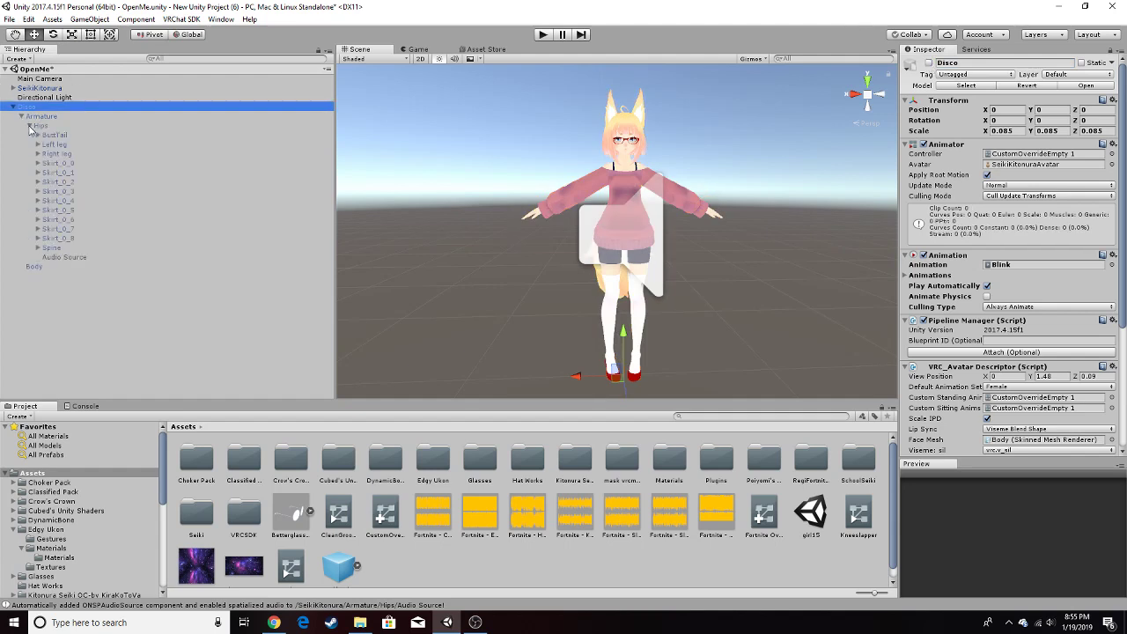
{"action": "left_click", "coordinate": [63, 257]}
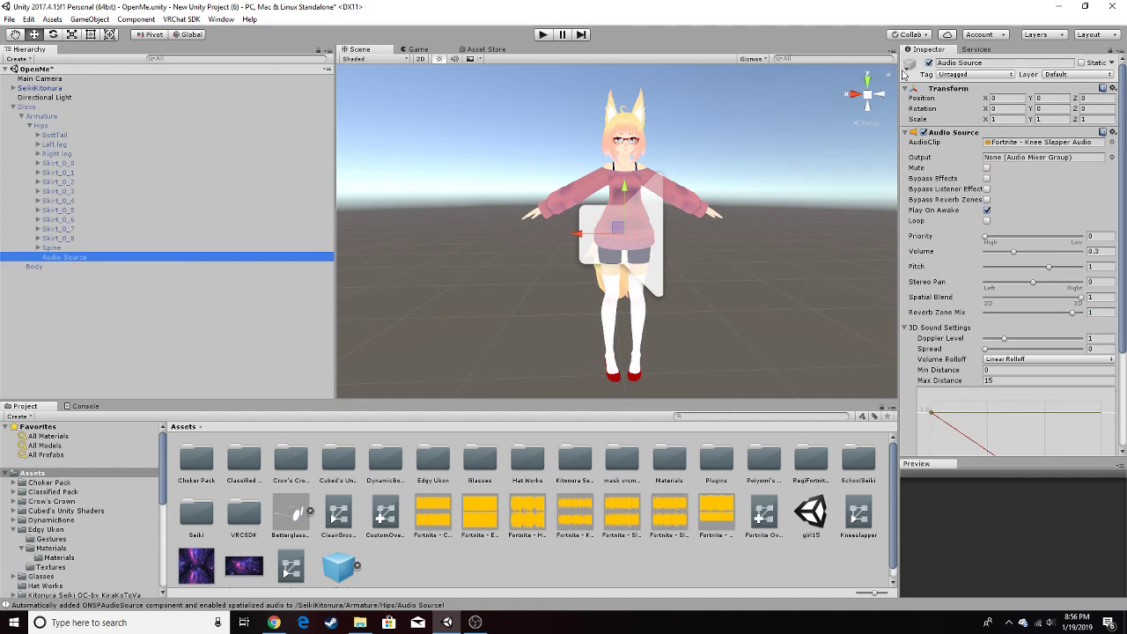
Clear the Disco avatar's Animator controller.
{"action": "left_click", "coordinate": [21, 117]}
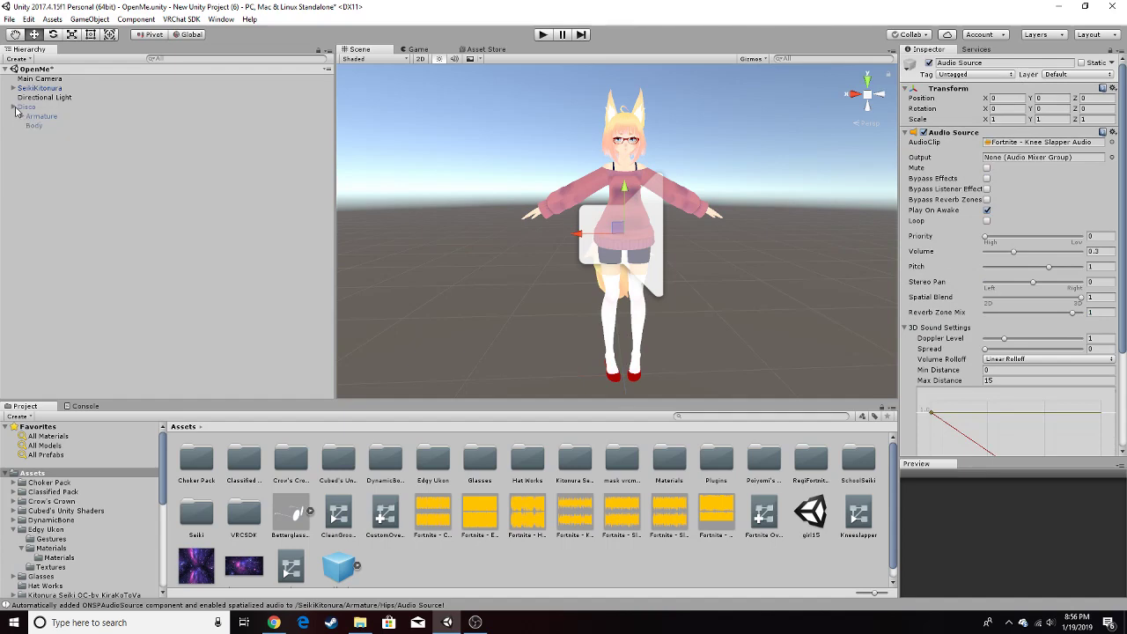
{"action": "left_click", "coordinate": [13, 107]}
{"action": "left_click", "coordinate": [27, 107]}
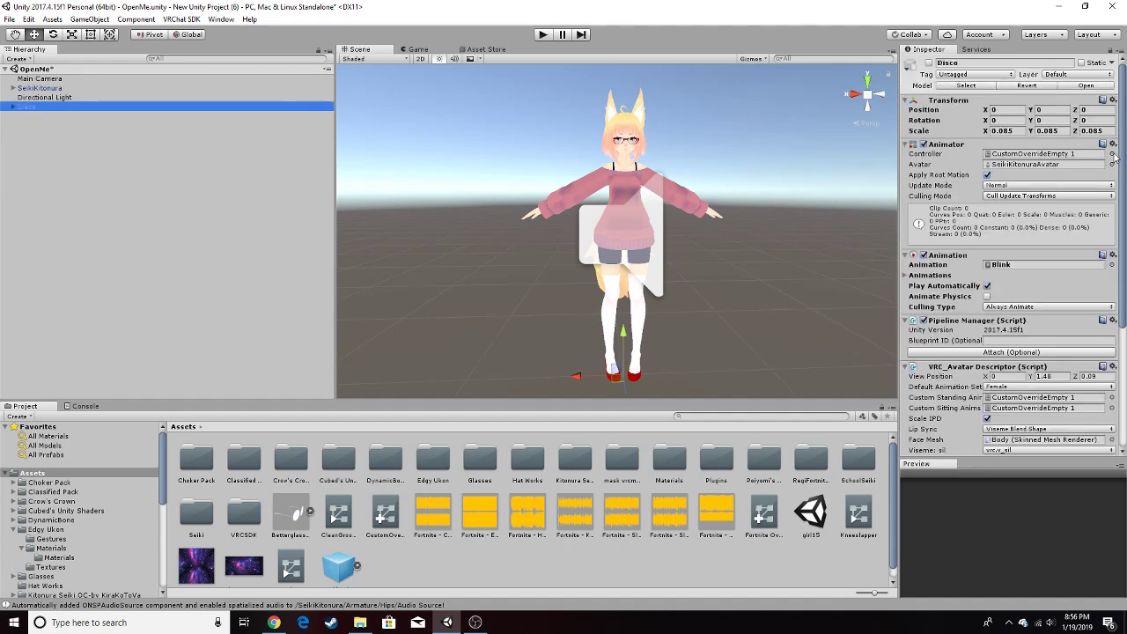
{"action": "left_click", "coordinate": [1111, 153]}
{"action": "scroll", "coordinate": [247, 198], "scroll_direction": "up", "scroll_amount": 3}
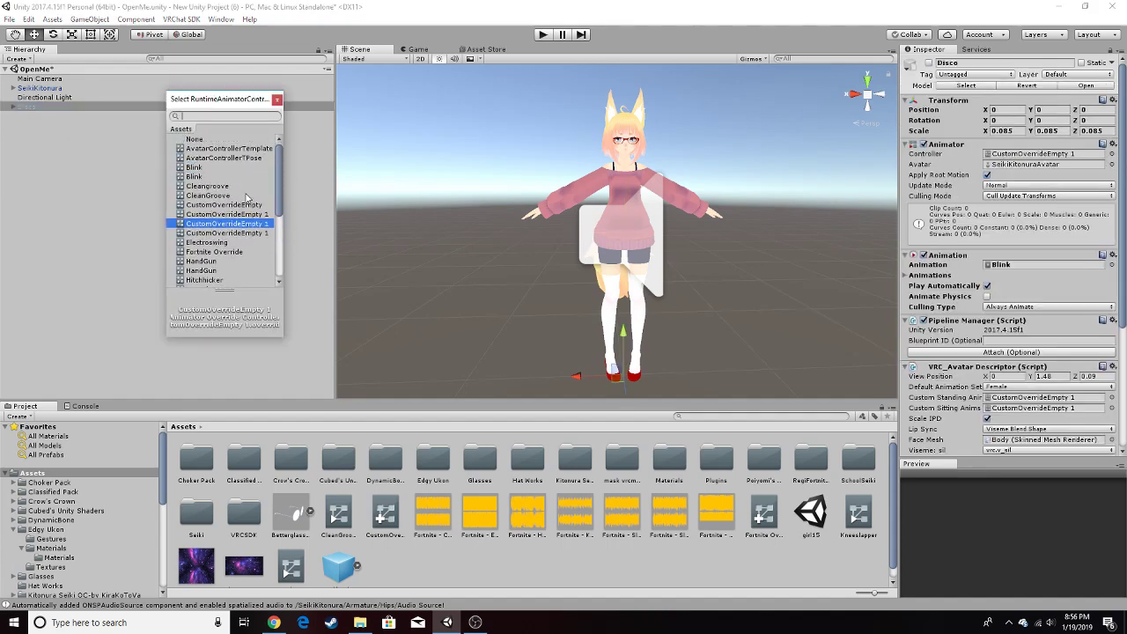
{"action": "left_click", "coordinate": [209, 141]}
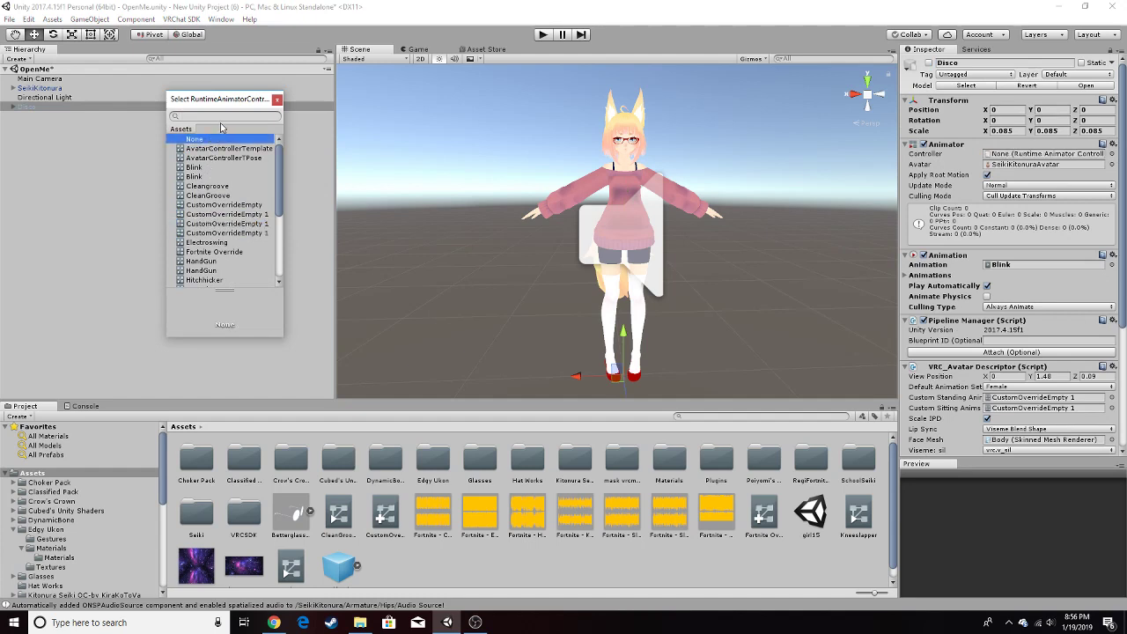
{"action": "left_click", "coordinate": [277, 99]}
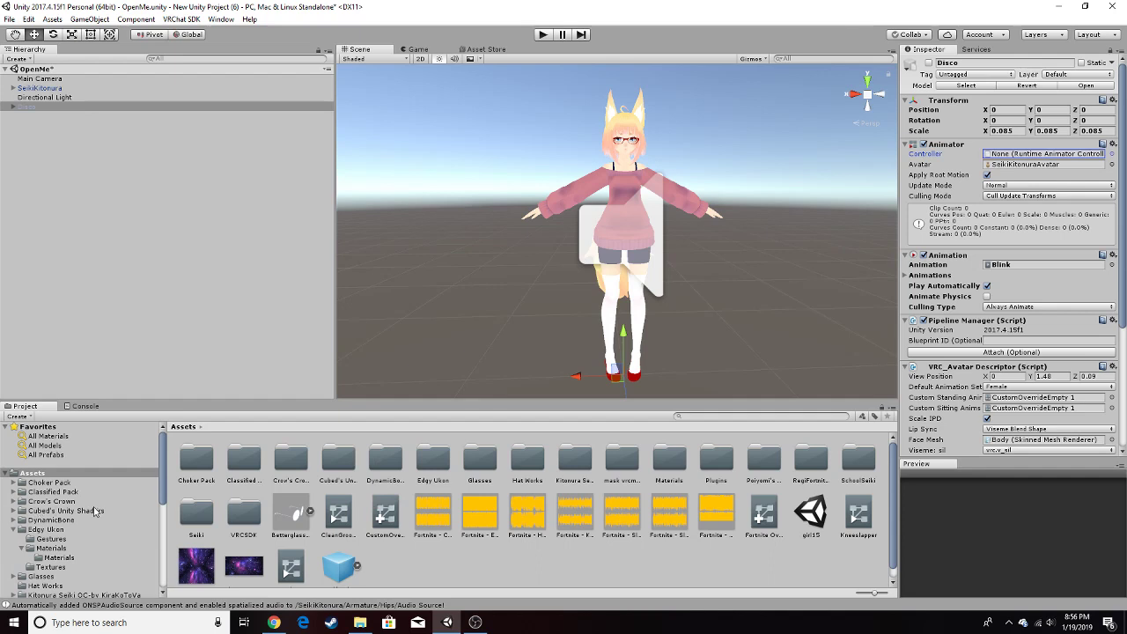
Drag the DiscoFever clip from Dances&Etc onto Disco to create its Disco controller.
{"action": "scroll", "coordinate": [92, 508], "scroll_direction": "down", "scroll_amount": 2}
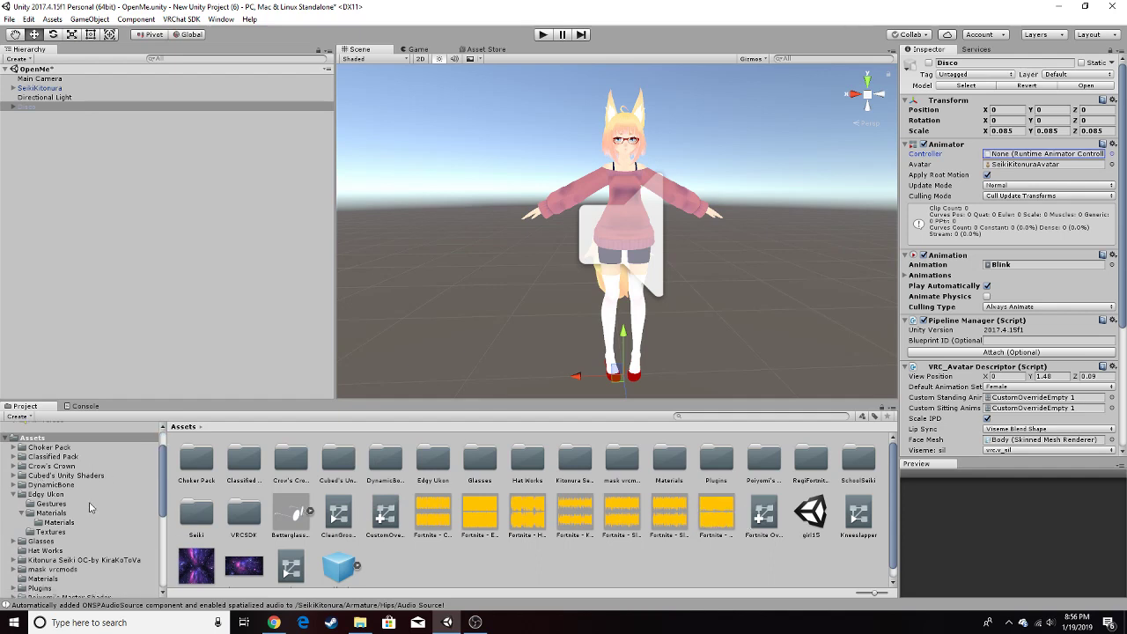
{"action": "scroll", "coordinate": [53, 553], "scroll_direction": "down", "scroll_amount": 2}
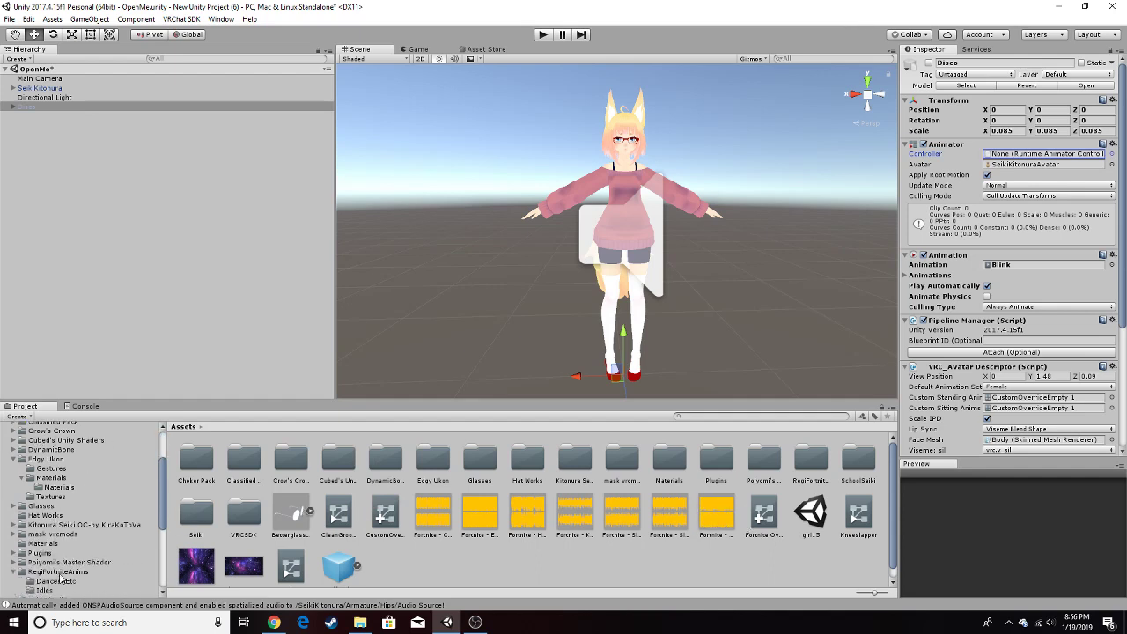
{"action": "left_click", "coordinate": [56, 581]}
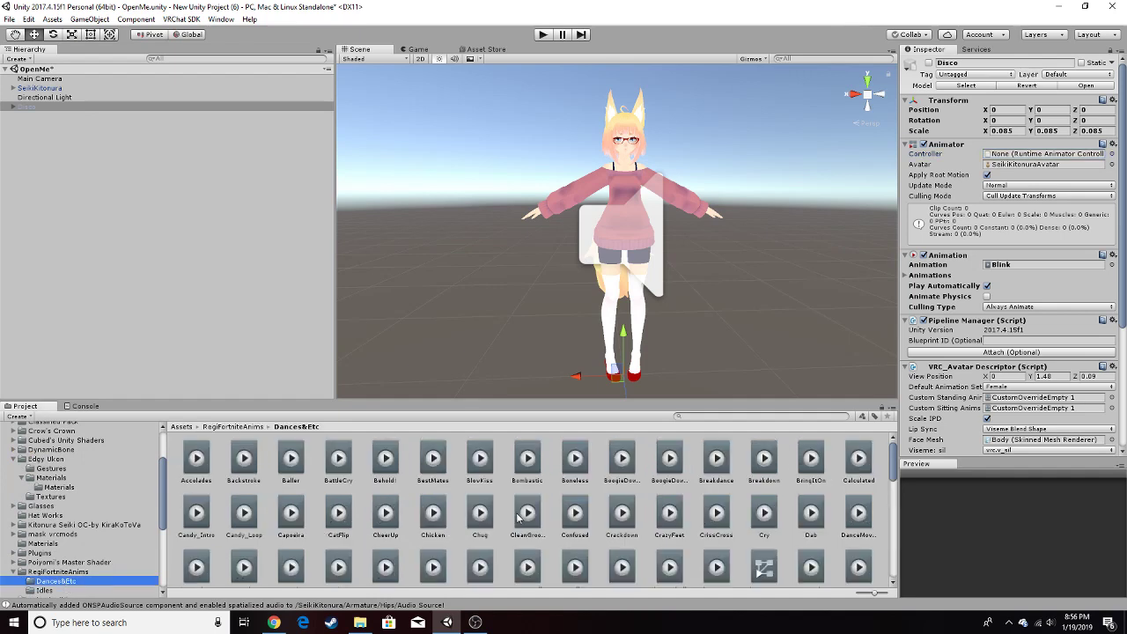
{"action": "scroll", "coordinate": [616, 524], "scroll_direction": "down", "scroll_amount": 1}
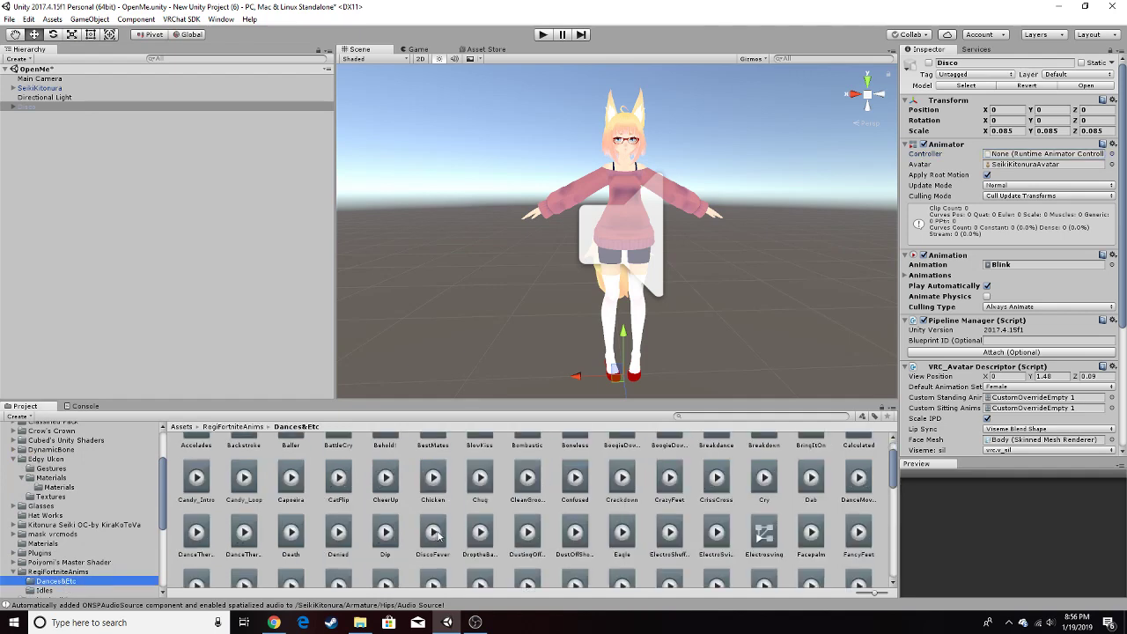
{"action": "left_click_drag", "start_coordinate": [439, 535], "coordinate": [67, 113]}
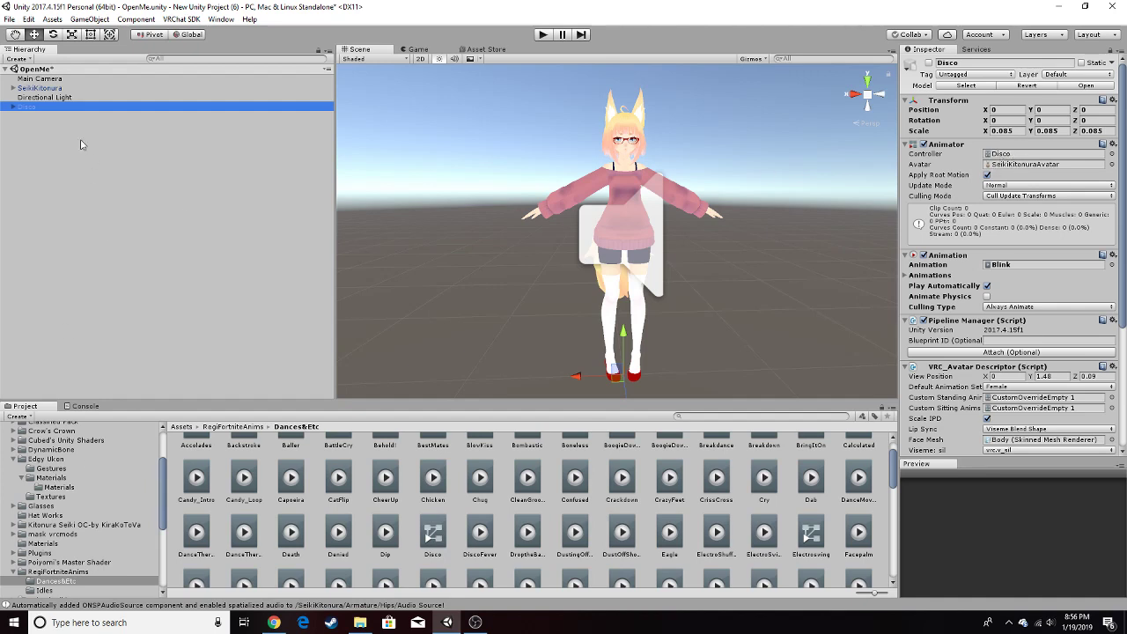
Open the Animation window for the Disco avatar.
{"action": "scroll", "coordinate": [15, 493], "scroll_direction": "up", "scroll_amount": 3}
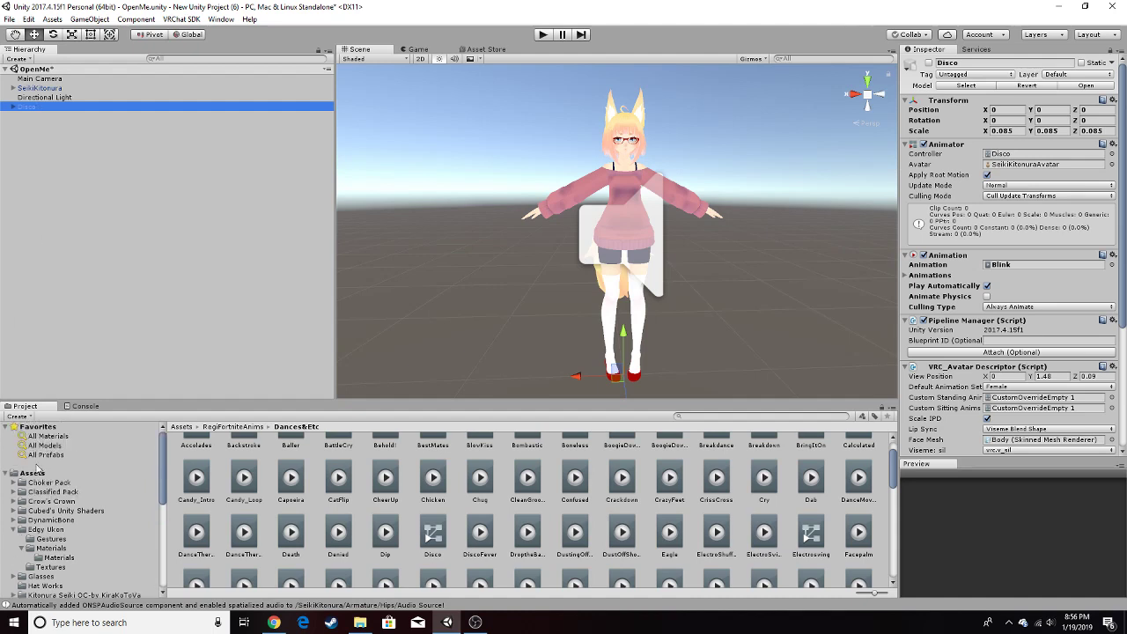
{"action": "left_click", "coordinate": [39, 473]}
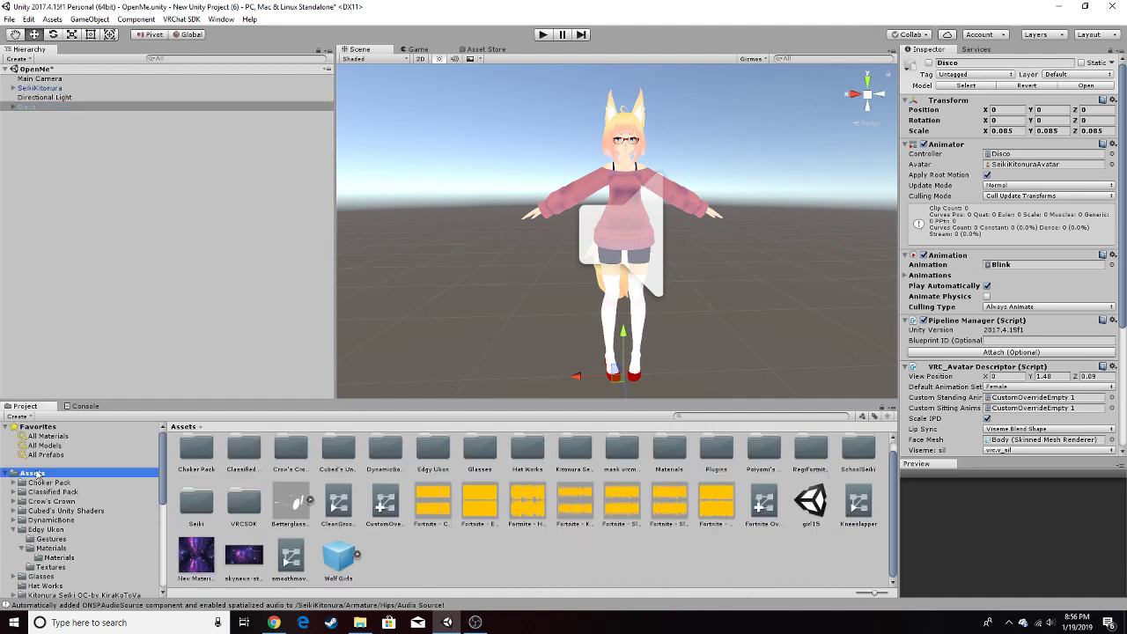
{"action": "left_click", "coordinate": [221, 19]}
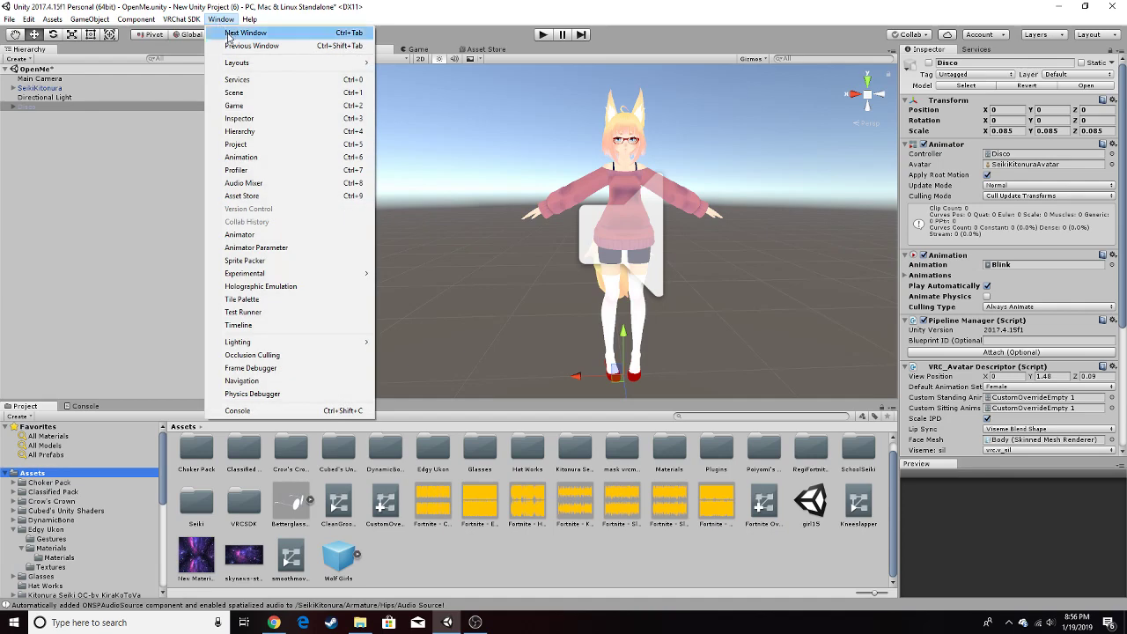
{"action": "left_click", "coordinate": [244, 160]}
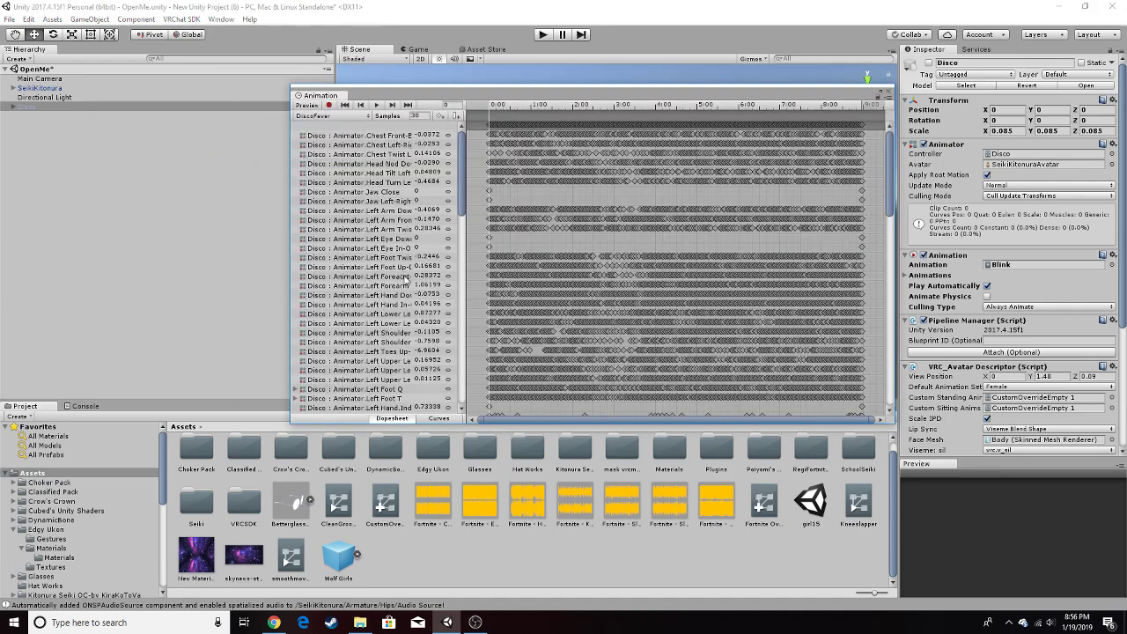
Add an Is Active track for the Armature > Hips > Audio Source object.
{"action": "scroll", "coordinate": [405, 313], "scroll_direction": "down", "scroll_amount": 2}
{"action": "scroll", "coordinate": [405, 314], "scroll_direction": "down", "scroll_amount": 3}
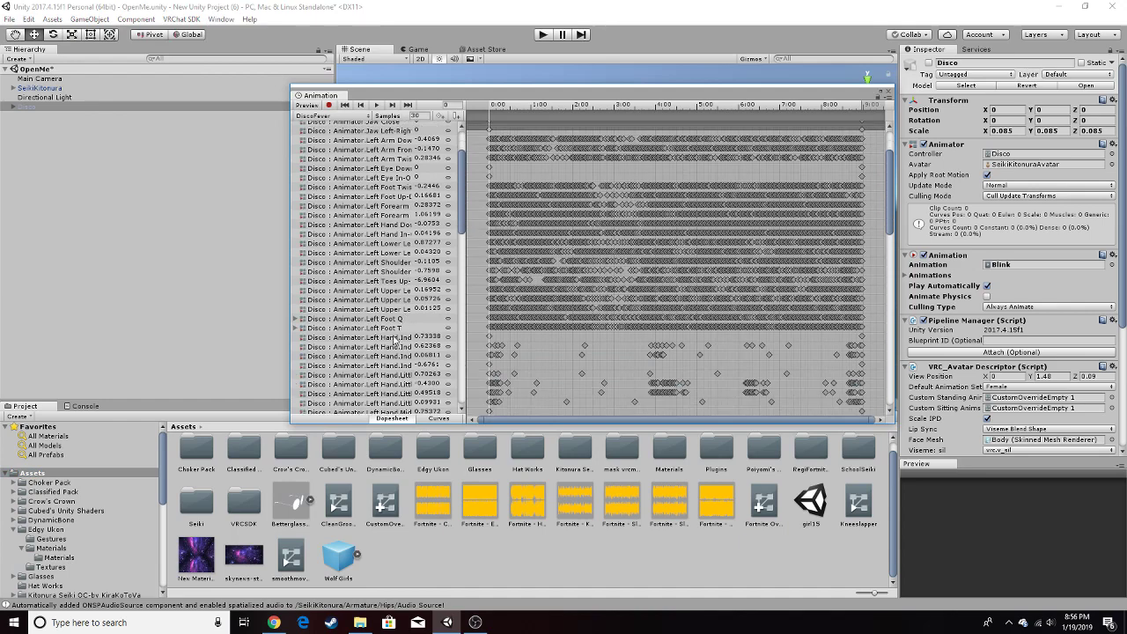
{"action": "scroll", "coordinate": [394, 340], "scroll_direction": "down", "scroll_amount": 8}
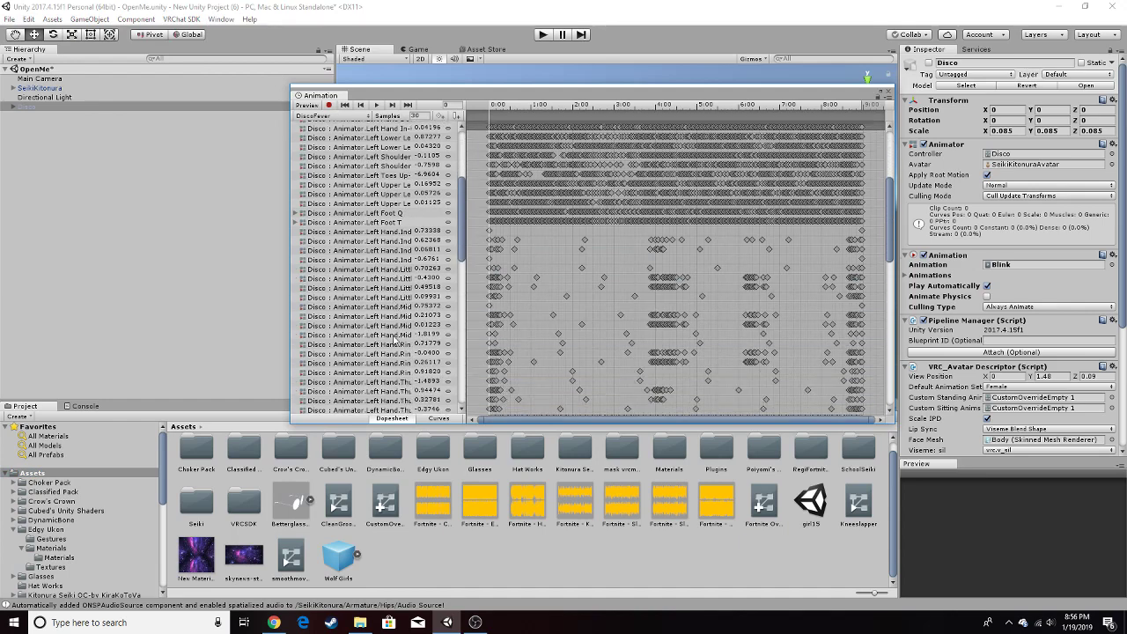
{"action": "scroll", "coordinate": [398, 356], "scroll_direction": "down", "scroll_amount": 8}
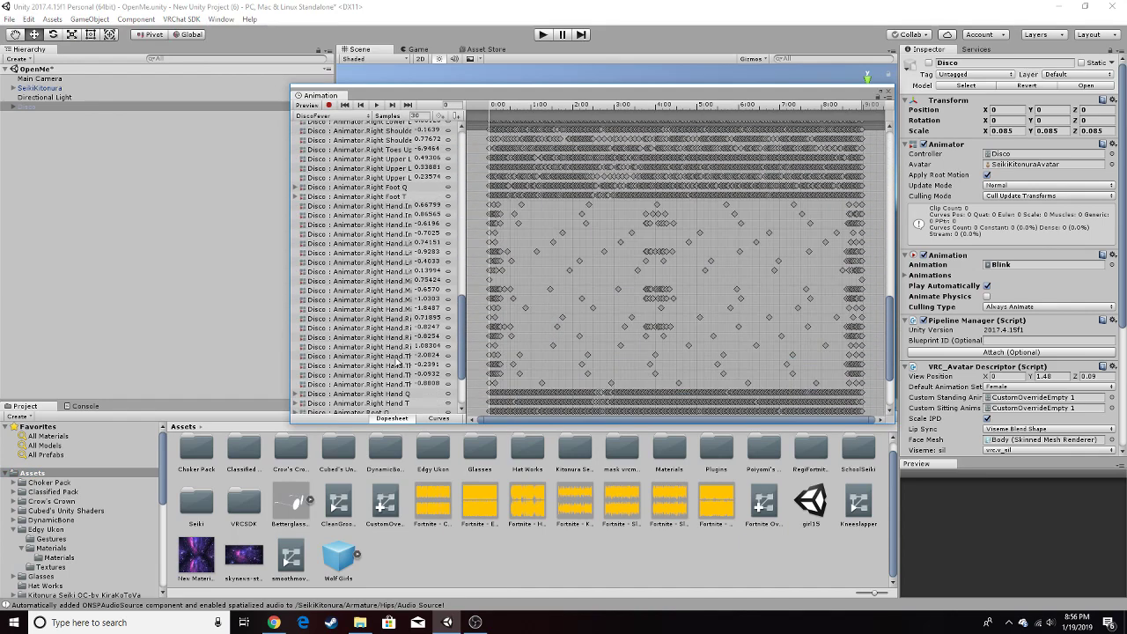
{"action": "left_click", "coordinate": [394, 403]}
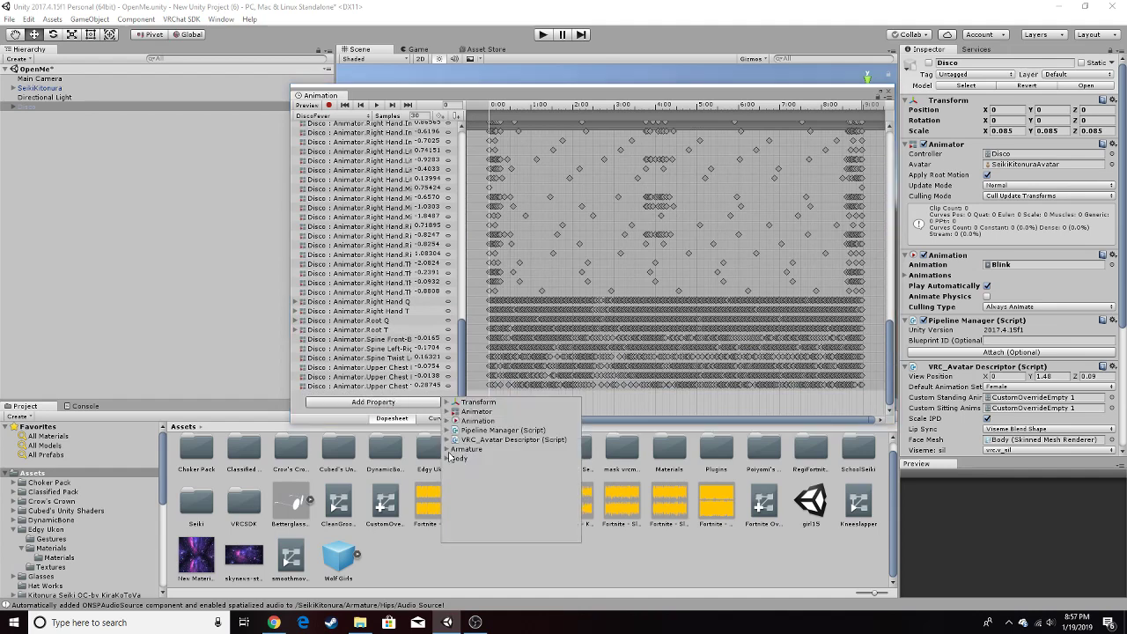
{"action": "left_click", "coordinate": [452, 450]}
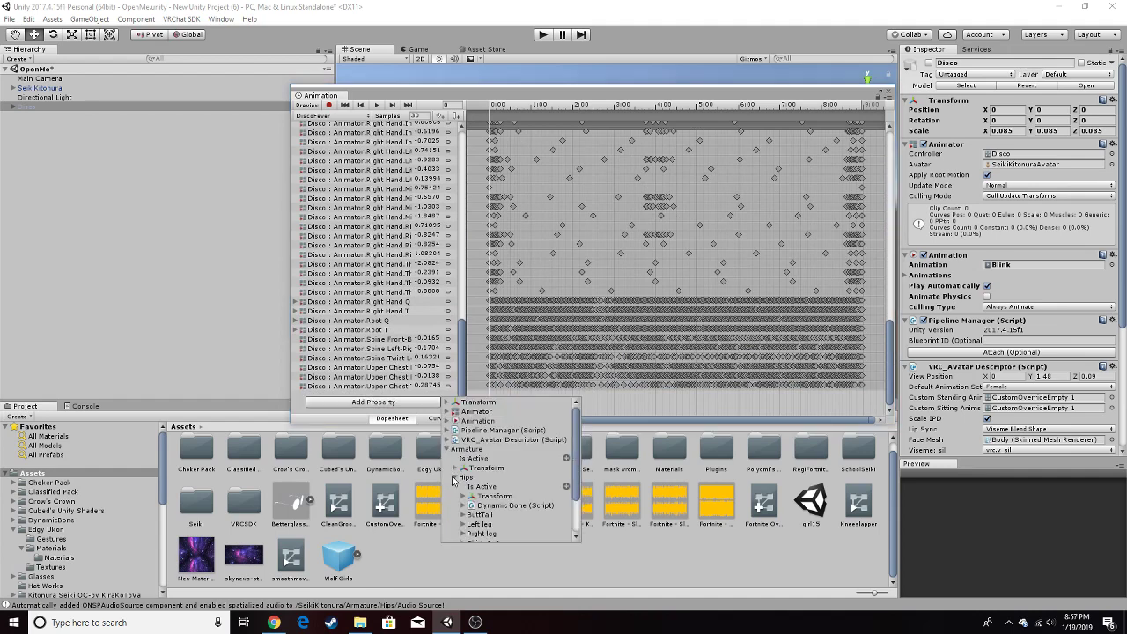
{"action": "left_click", "coordinate": [455, 478]}
{"action": "scroll", "coordinate": [500, 491], "scroll_direction": "down", "scroll_amount": 1}
{"action": "scroll", "coordinate": [502, 493], "scroll_direction": "down", "scroll_amount": 2}
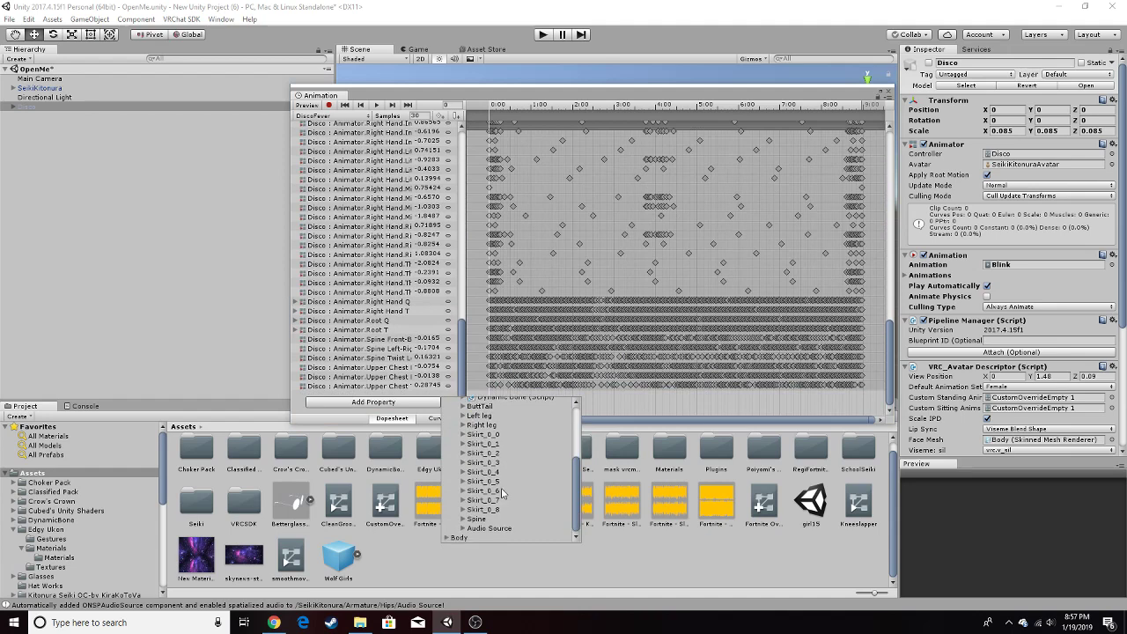
{"action": "left_click", "coordinate": [463, 530]}
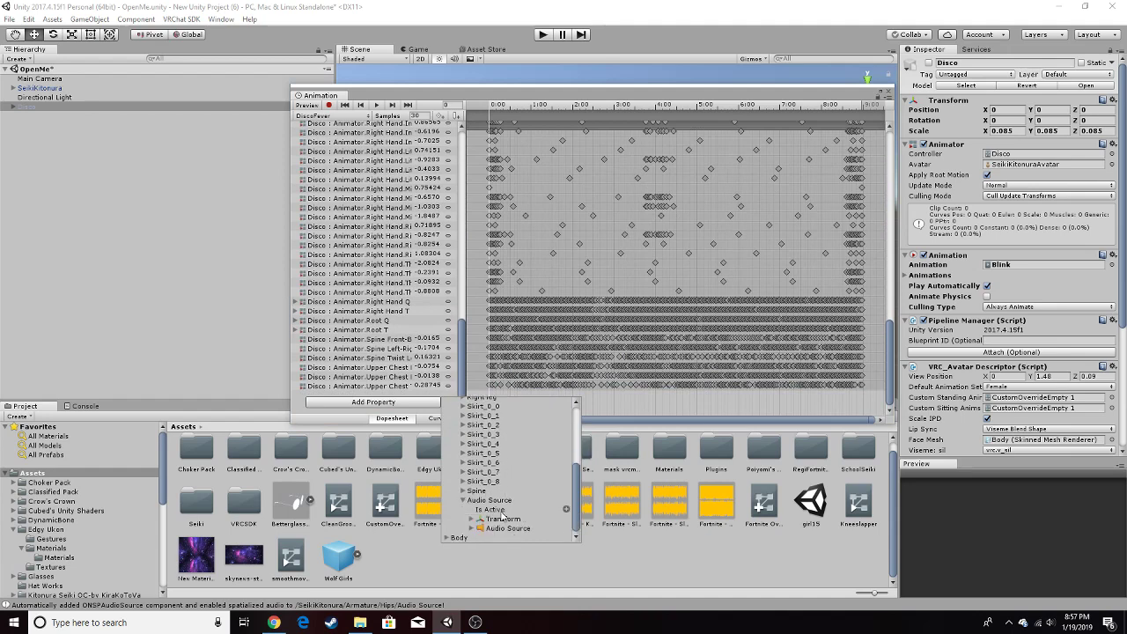
{"action": "left_click", "coordinate": [568, 513]}
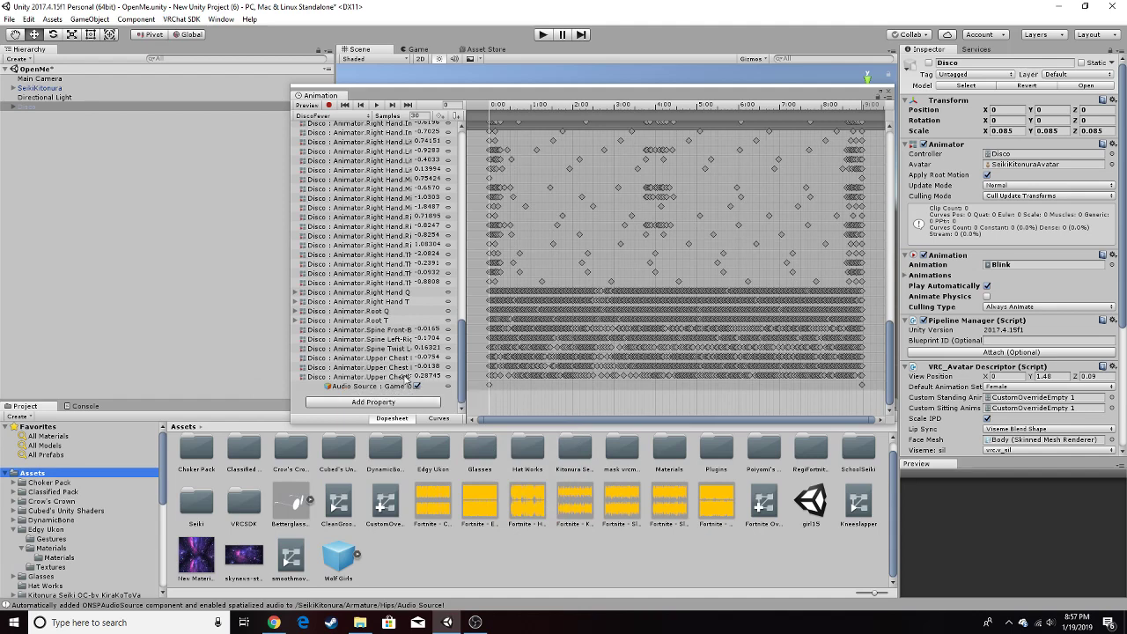
Add an Audio Source component property track, then close the Animation window.
{"action": "left_click", "coordinate": [385, 407]}
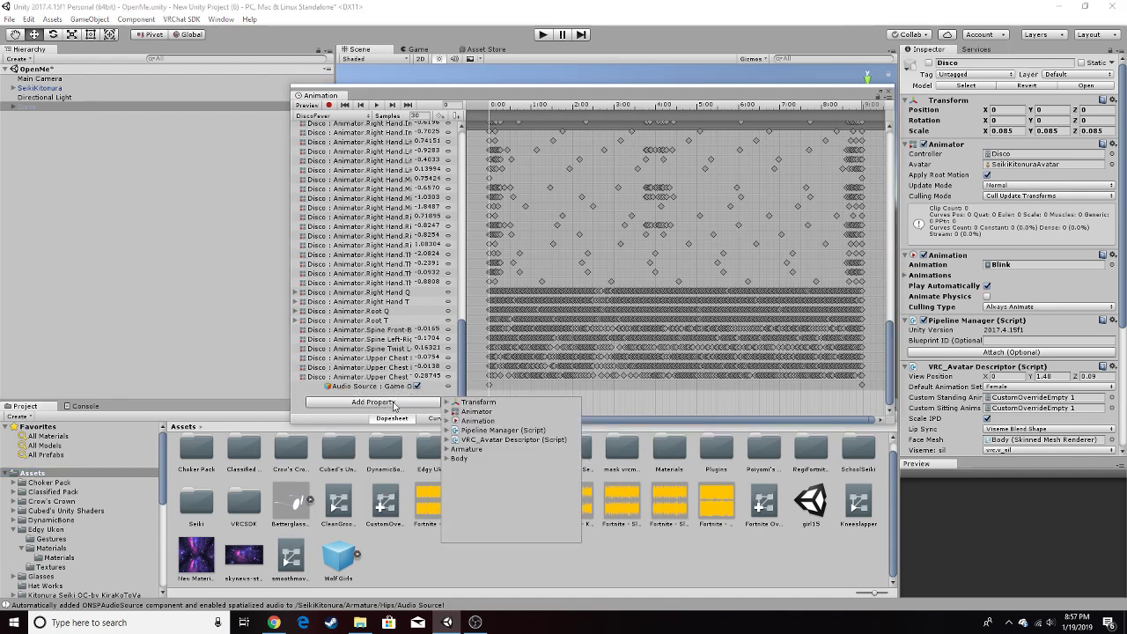
{"action": "left_click", "coordinate": [454, 478]}
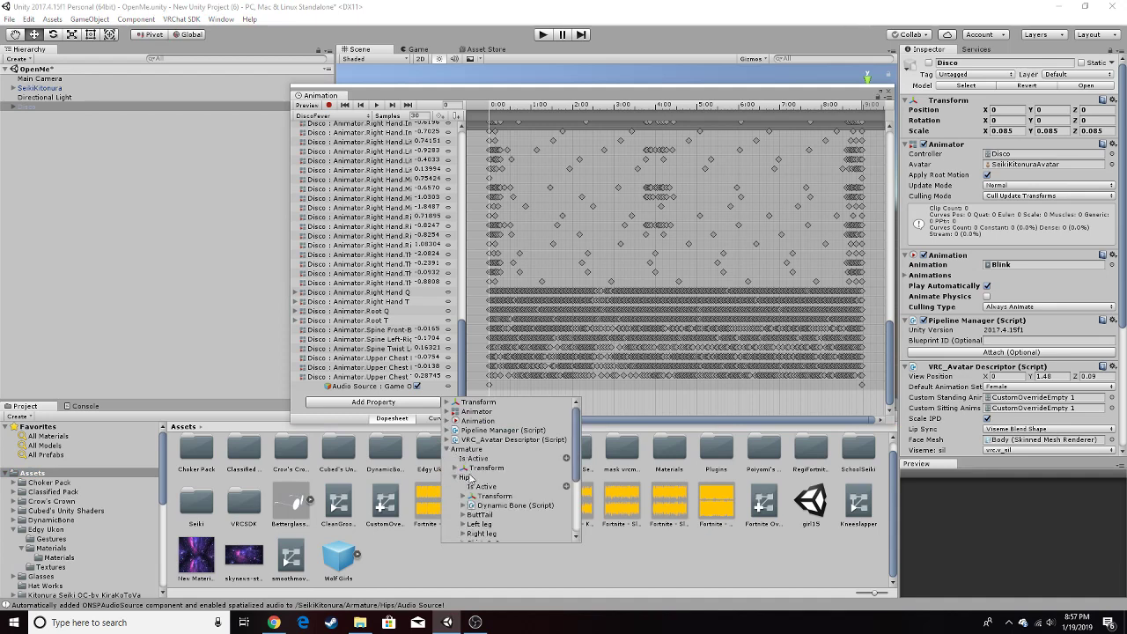
{"action": "scroll", "coordinate": [471, 520], "scroll_direction": "down", "scroll_amount": 3}
{"action": "left_click", "coordinate": [469, 528]}
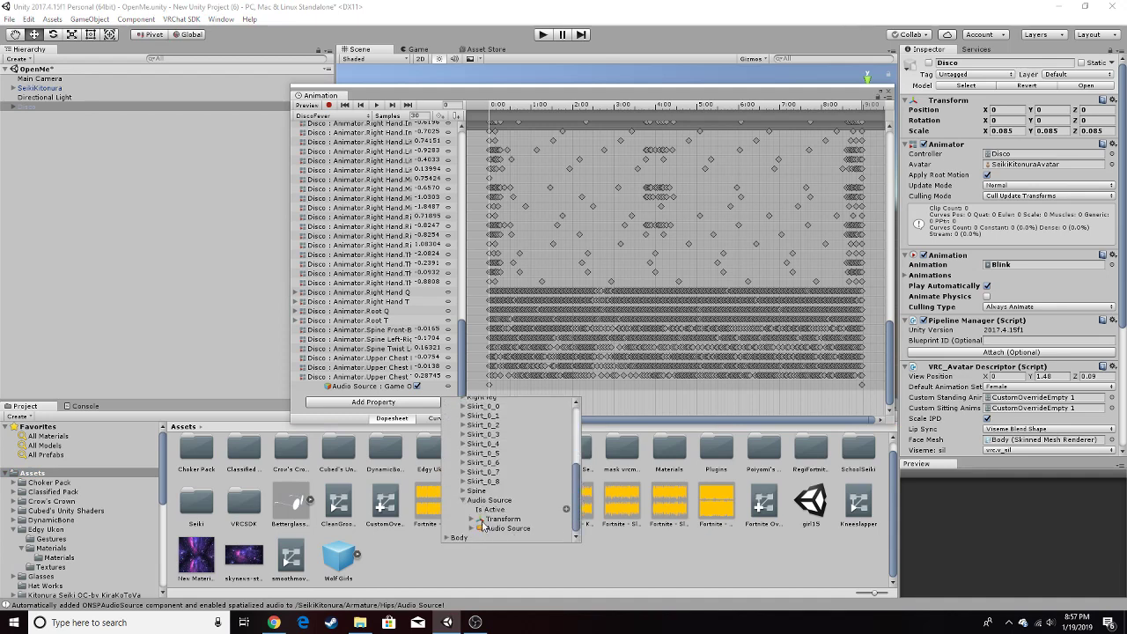
{"action": "left_click", "coordinate": [472, 528]}
{"action": "scroll", "coordinate": [484, 526], "scroll_direction": "down", "scroll_amount": 5}
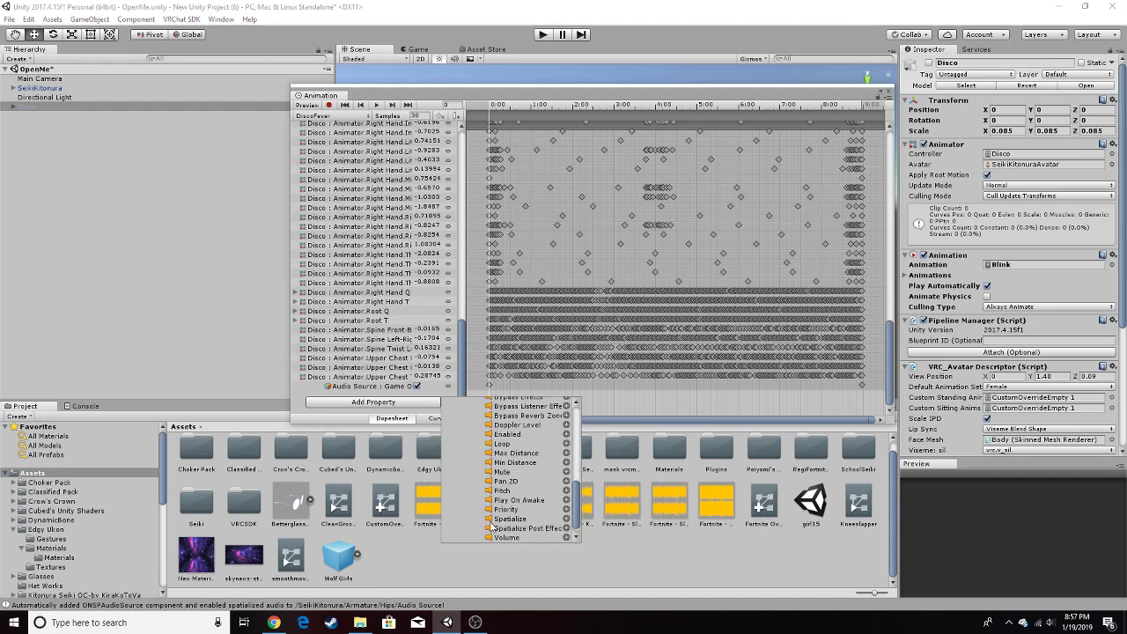
{"action": "left_click", "coordinate": [568, 502]}
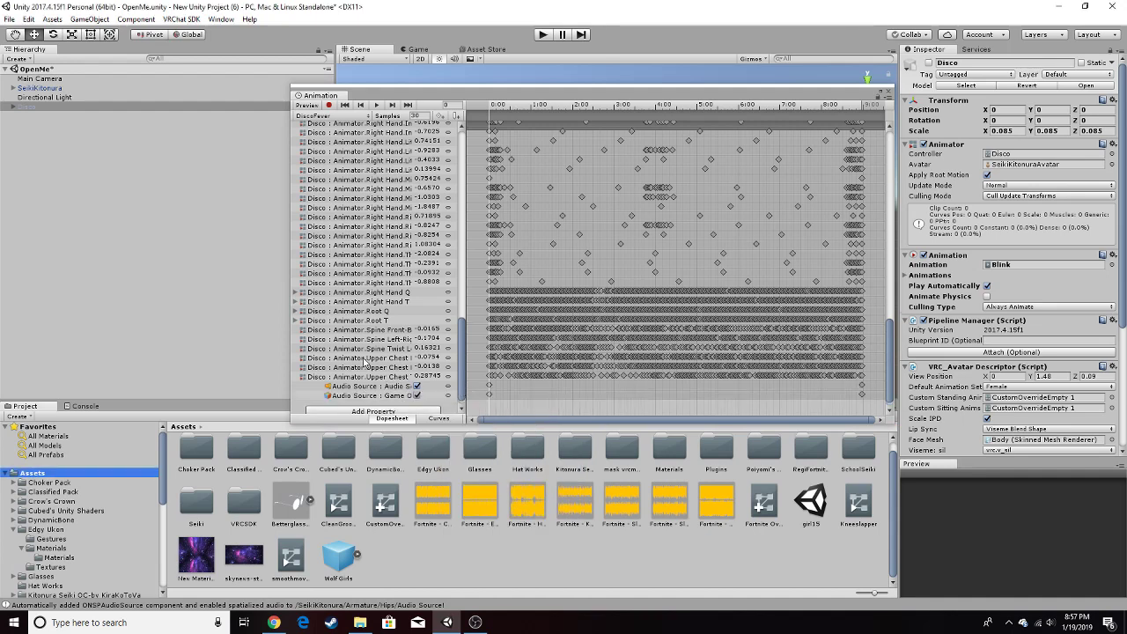
{"action": "left_click", "coordinate": [889, 94]}
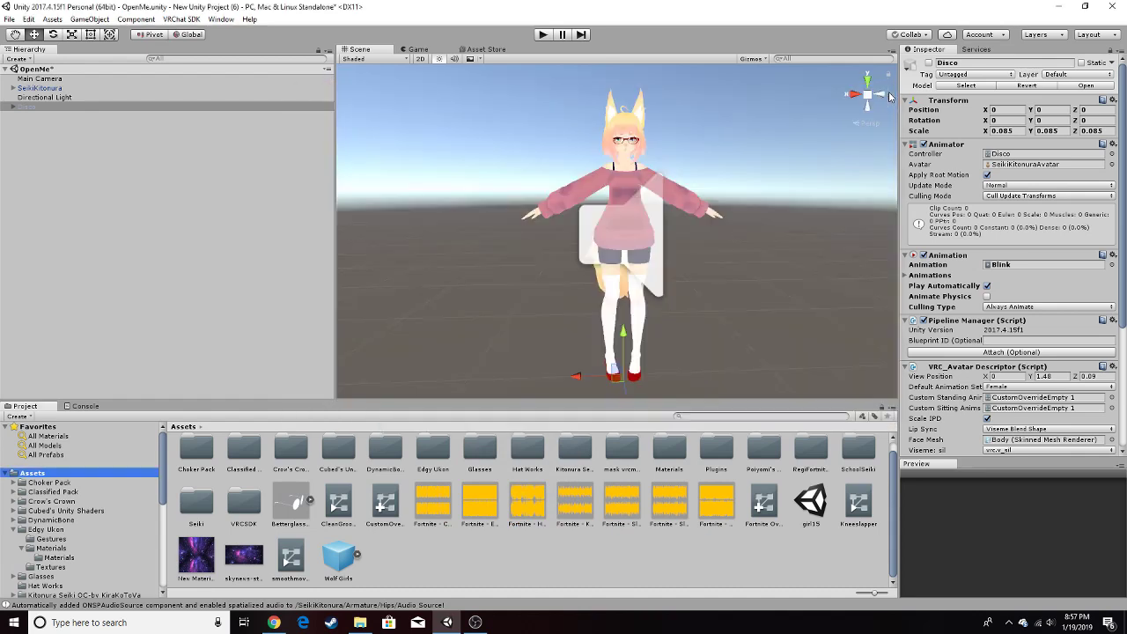
Expand SeikiKitonura fully, deactivate its Hips Audio Source and rename it 'Disco'.
{"action": "left_click", "coordinate": [21, 92]}
{"action": "key", "text": "alt+Right"}
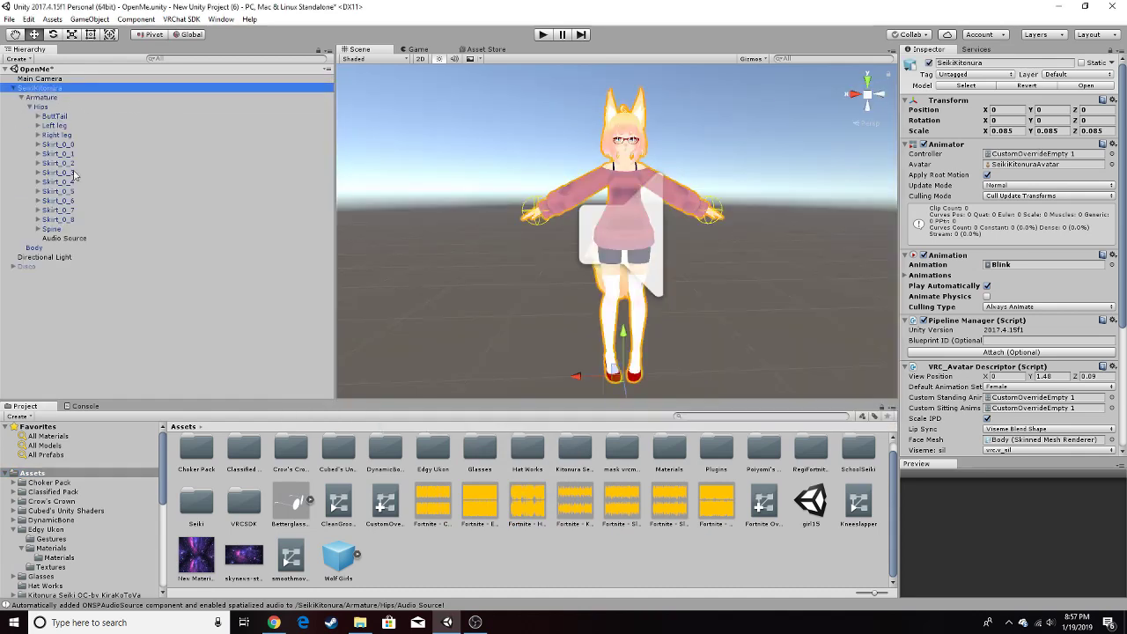
{"action": "left_click", "coordinate": [66, 239]}
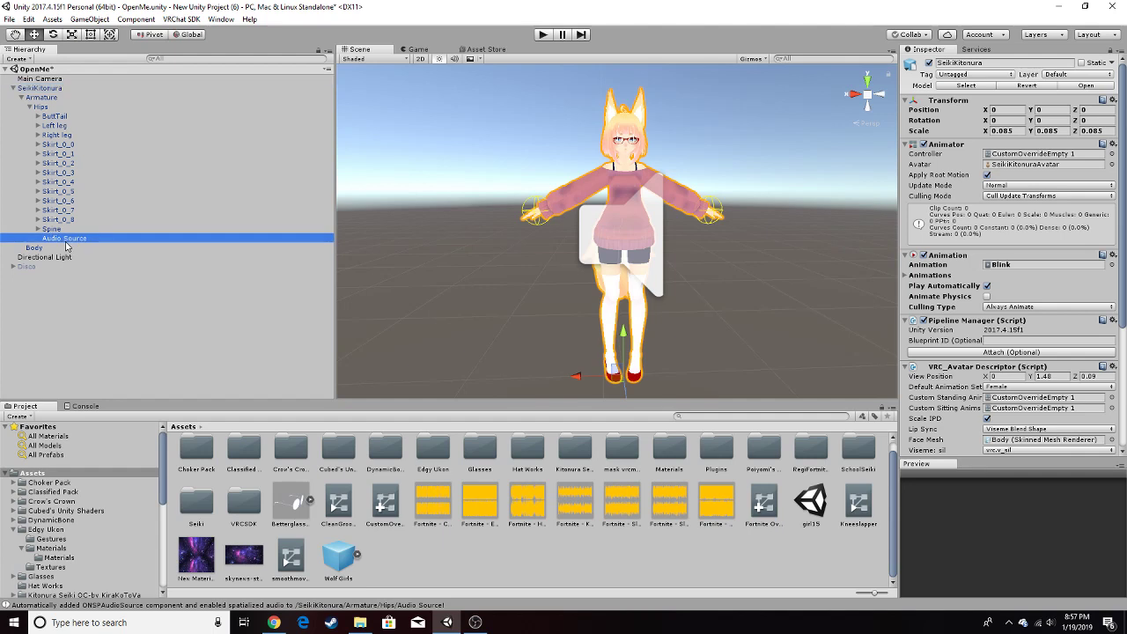
{"action": "left_click", "coordinate": [929, 64]}
{"action": "left_click", "coordinate": [1010, 62]}
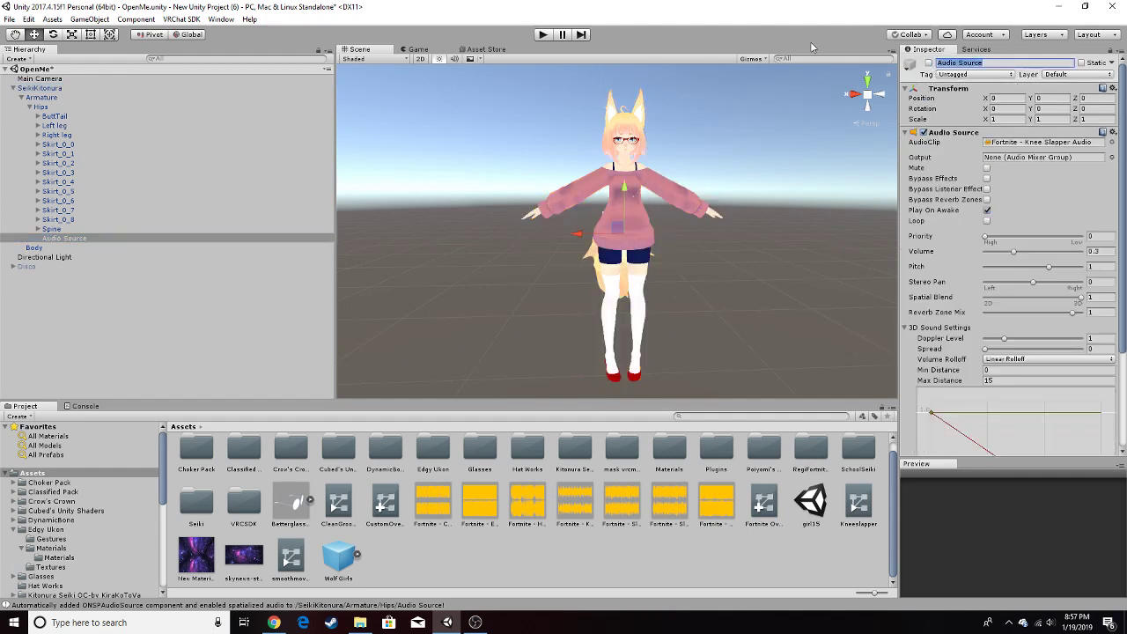
{"action": "type", "text": "Disco"}
{"action": "key", "text": "Return"}
{"action": "left_click", "coordinate": [53, 266]}
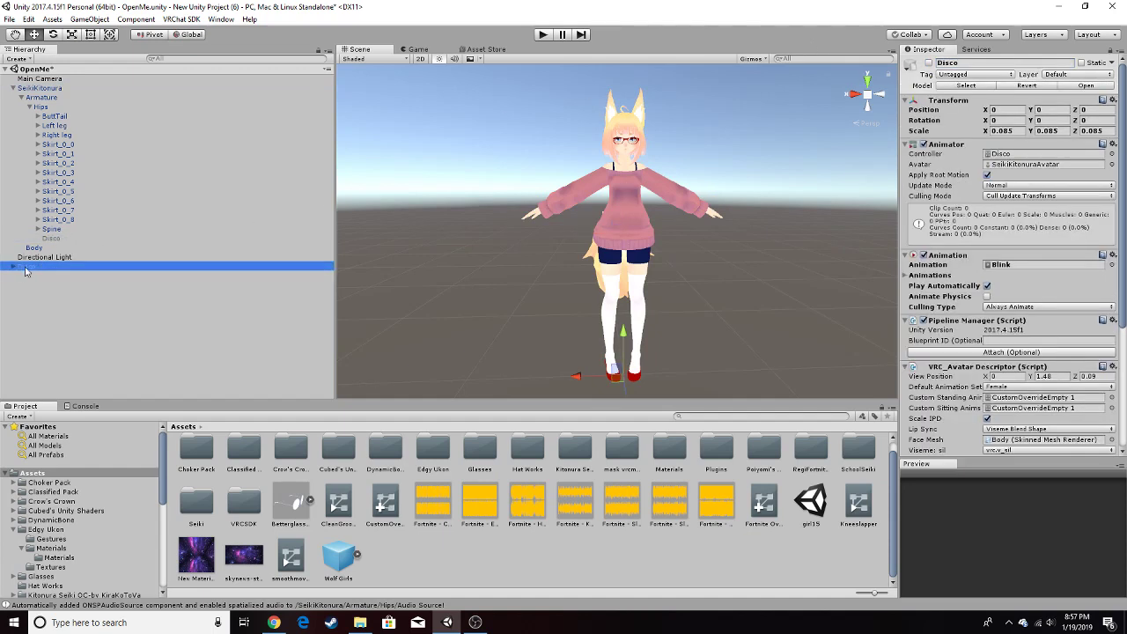
{"action": "left_click", "coordinate": [15, 268]}
{"action": "left_click", "coordinate": [14, 268]}
{"action": "left_click", "coordinate": [32, 268]}
{"action": "left_click", "coordinate": [11, 267]}
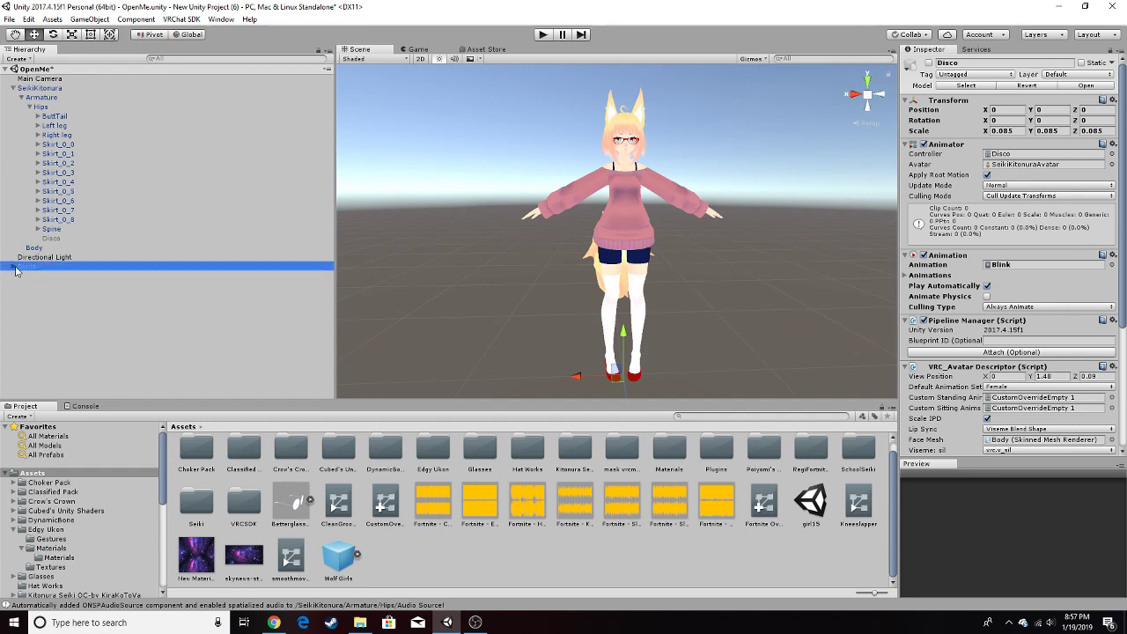